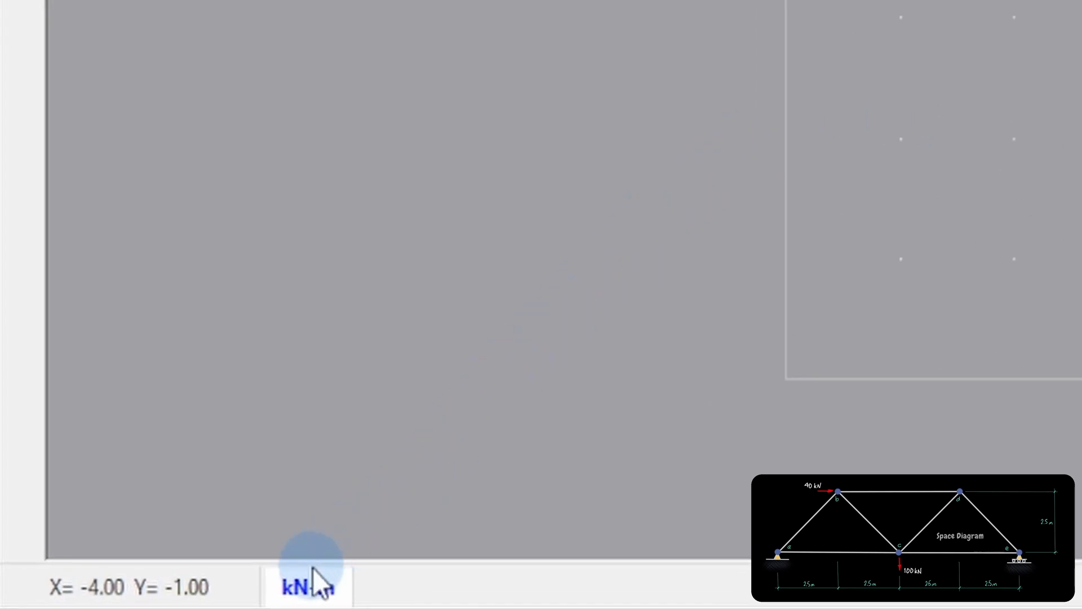
# Keep the units at kN-m and define the grid with a system width of 10 and a system height of 2.5.
pyautogui.click(312, 569)
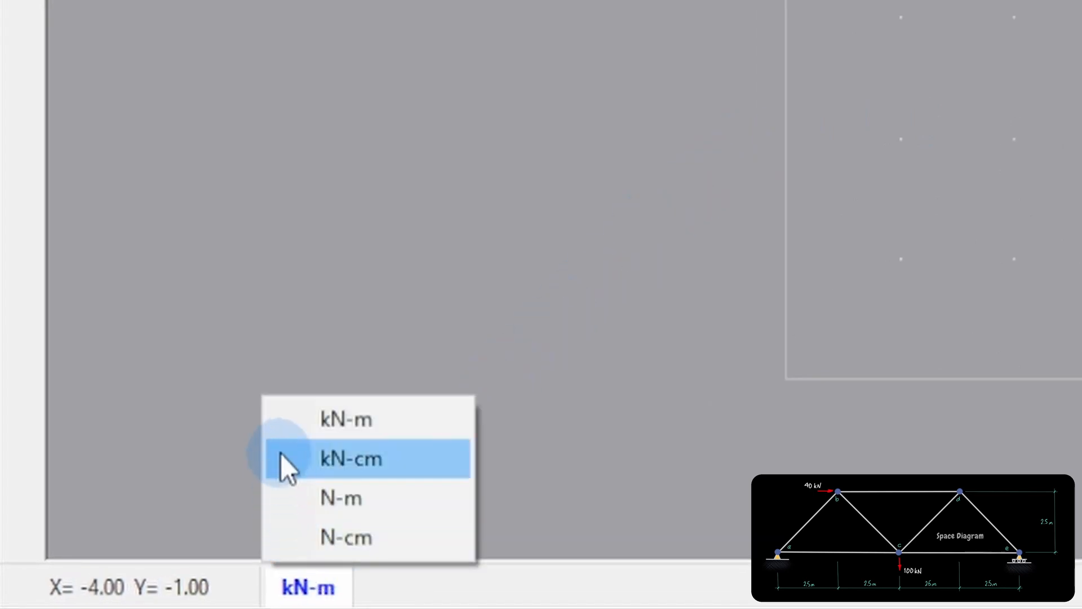
pyautogui.click(289, 329)
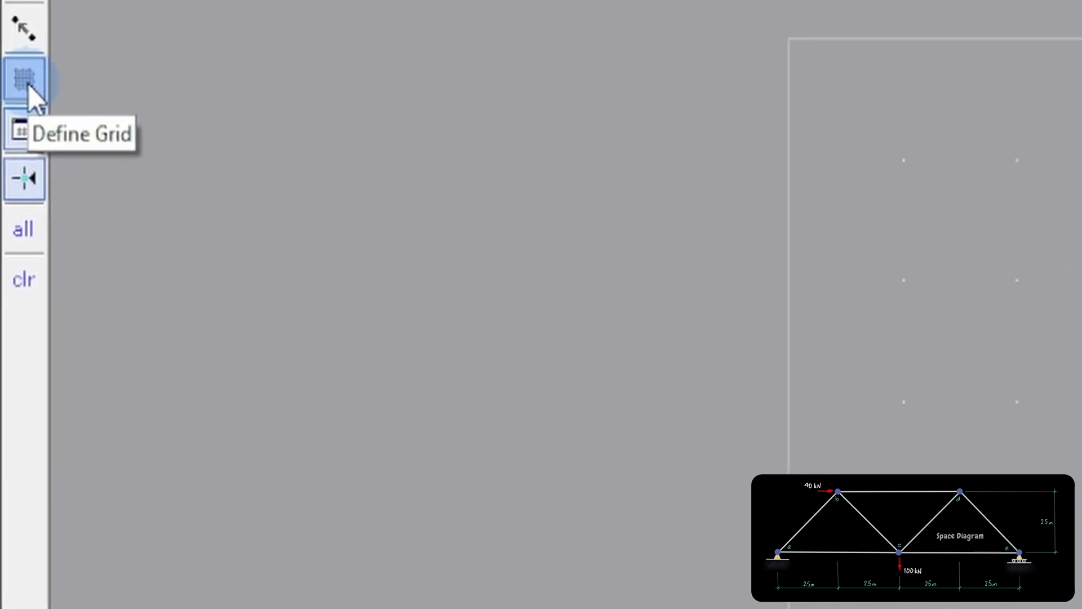
pyautogui.click(24, 93)
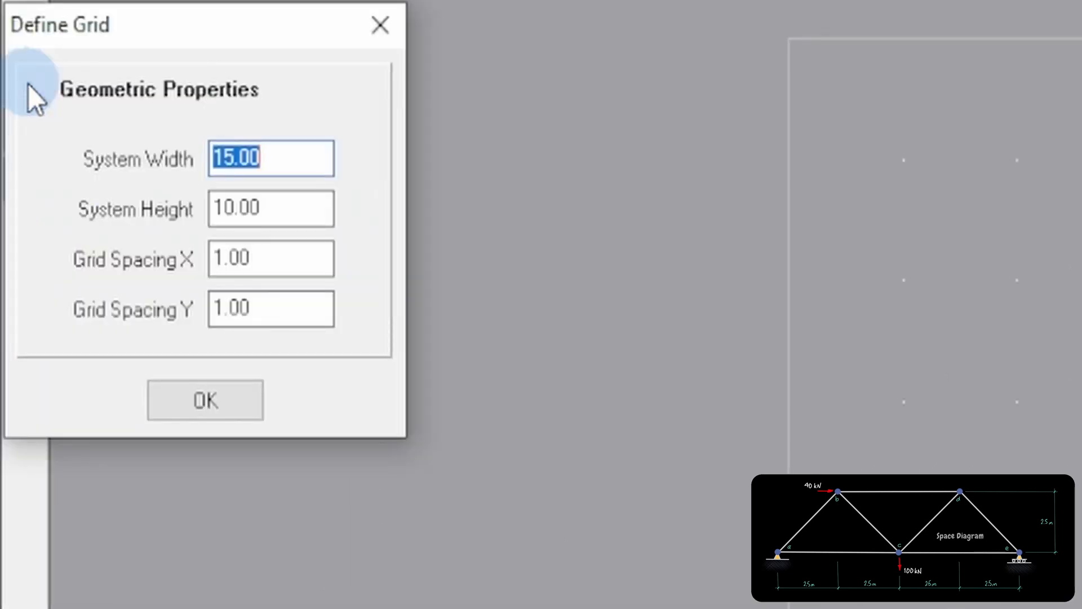
pyautogui.write('10')
pyautogui.press('Tab')
pyautogui.write('2.5')
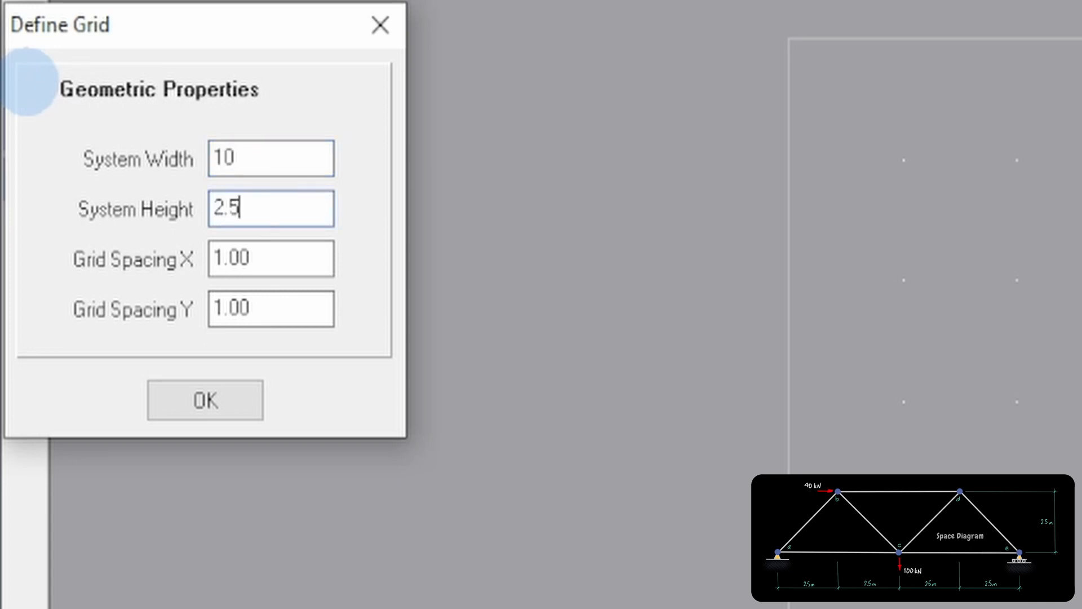
# Set the grid spacing to 0.5 in both X and Y and apply the grid definition.
pyautogui.press('Tab')
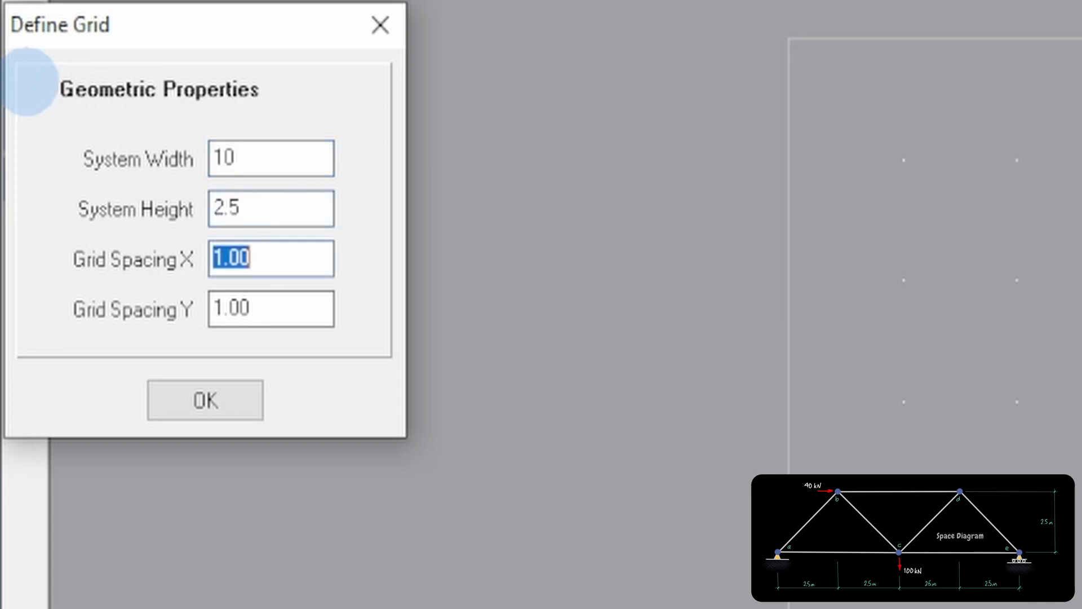
pyautogui.write('0.5')
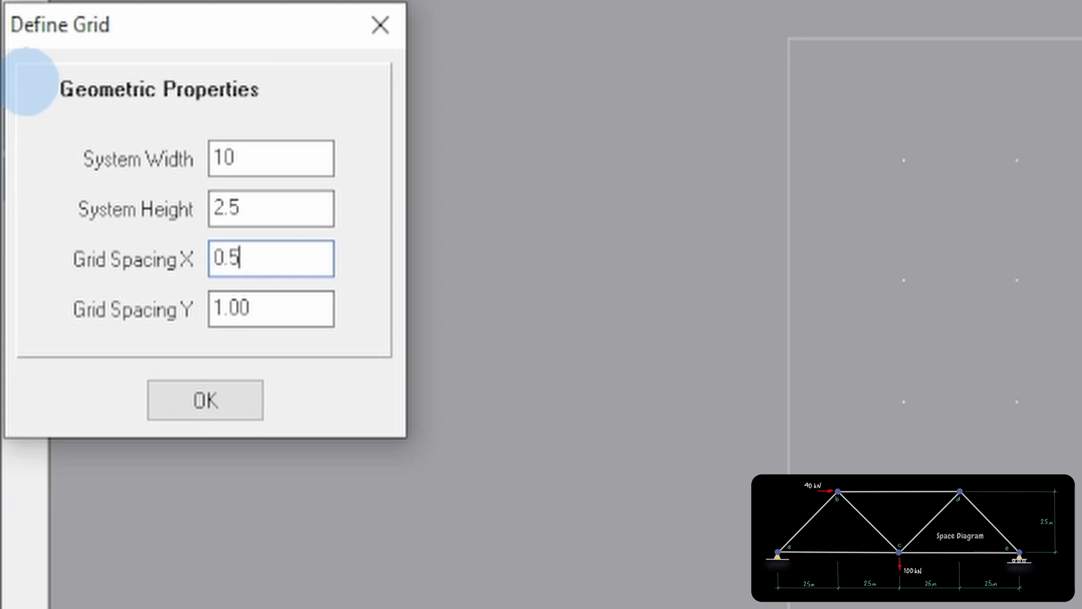
pyautogui.press('Tab')
pyautogui.write('0')
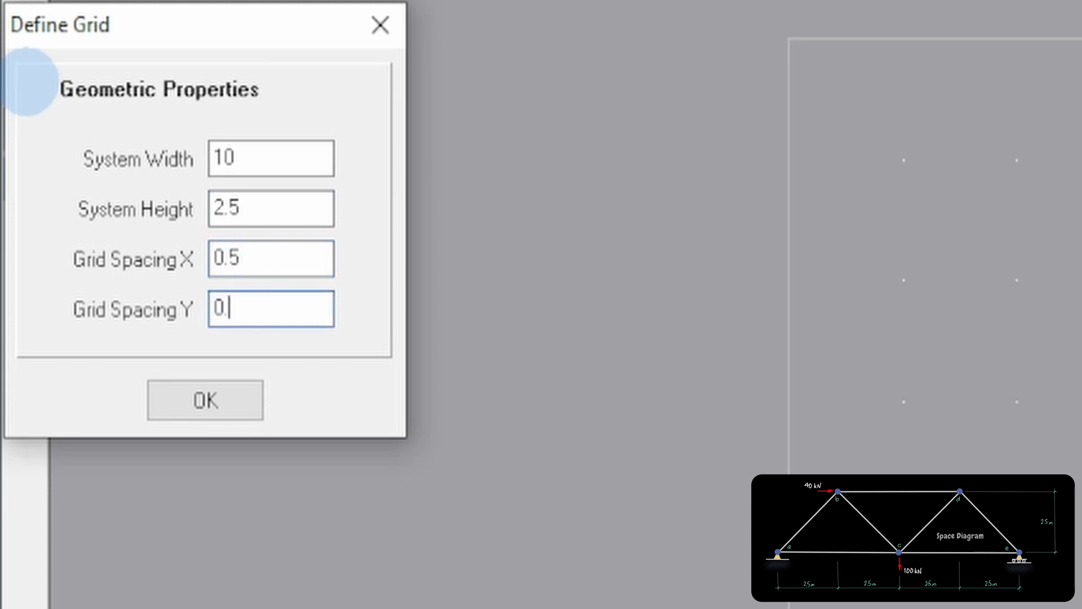
pyautogui.write('.5')
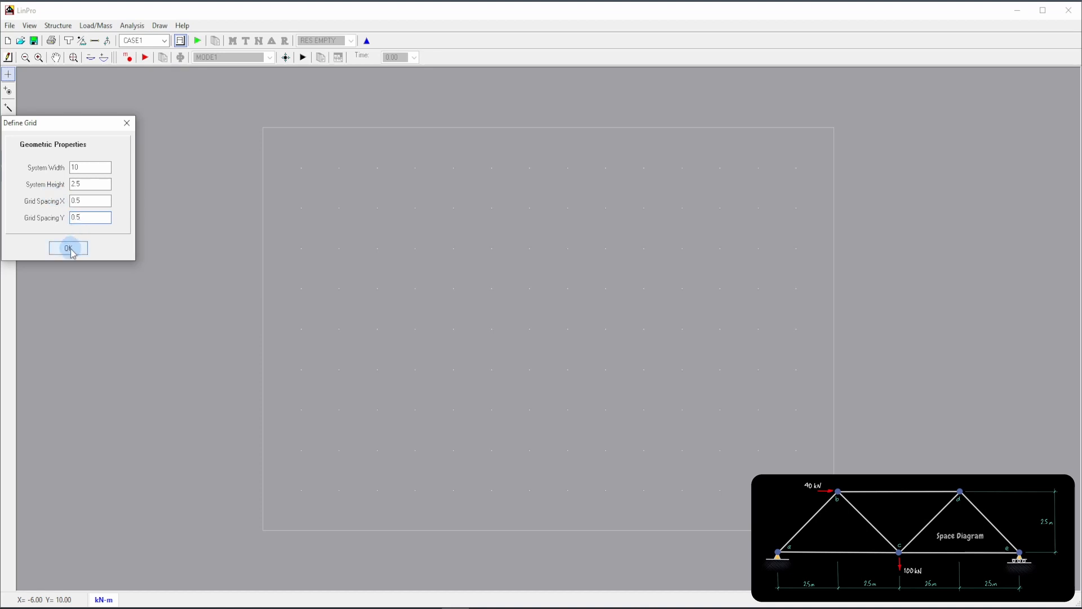
pyautogui.click(75, 249)
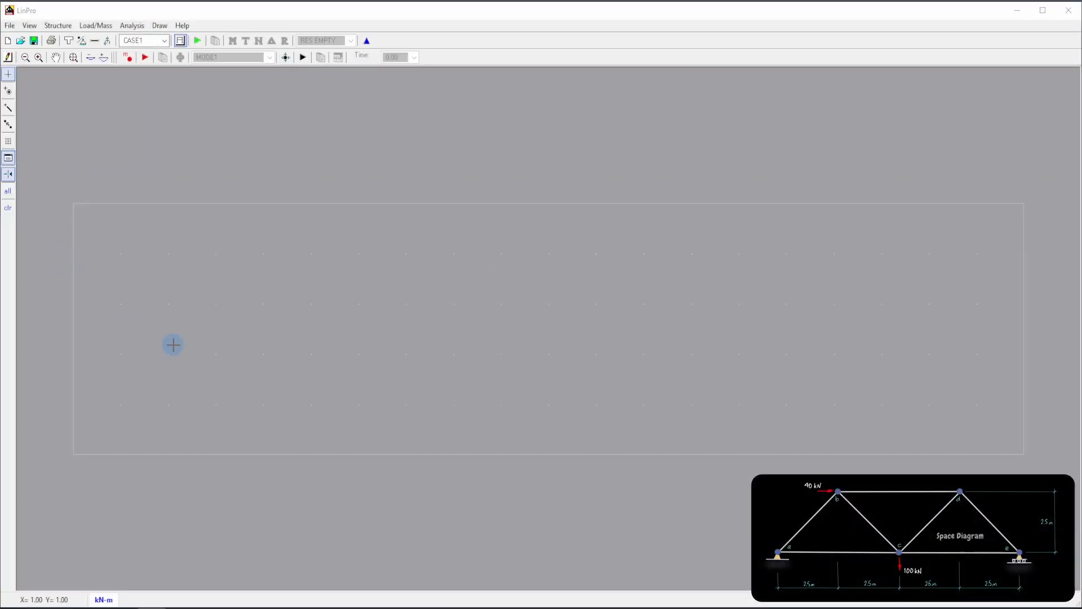
# Place five truss joints at coordinates (0, 0), (2.5, 2.5), (5, 0), (7.5, 2.5) and (10, 0).
pyautogui.rightClick(173, 344)
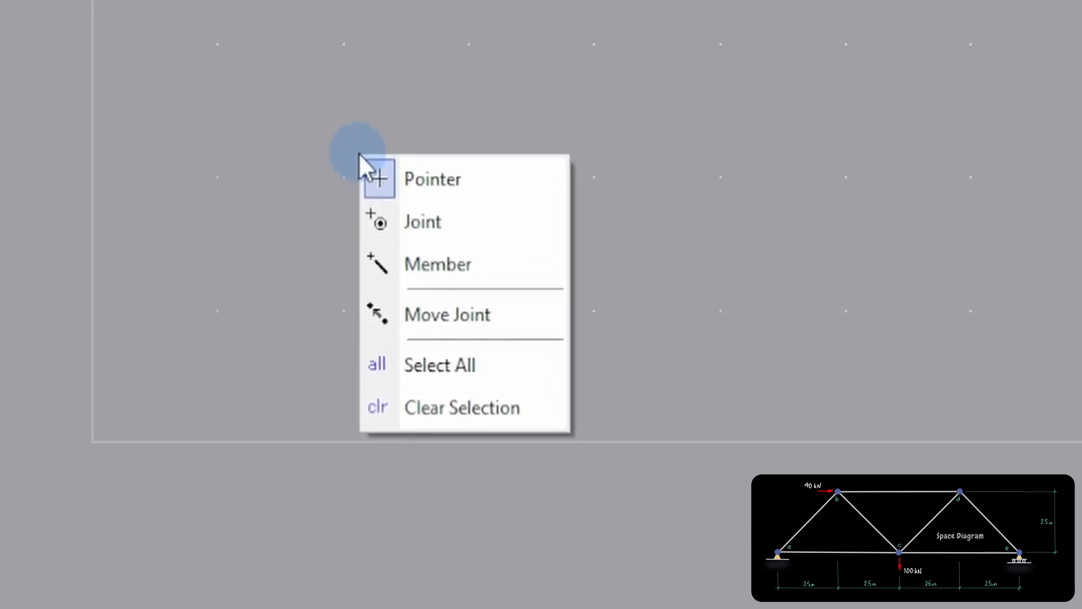
pyautogui.click(400, 209)
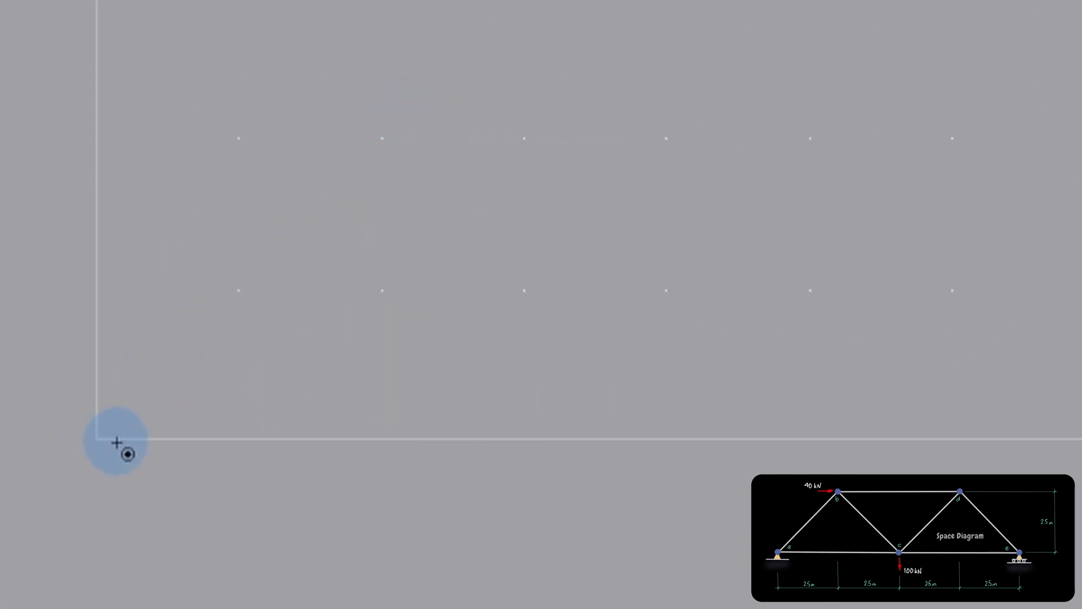
pyautogui.click(97, 438)
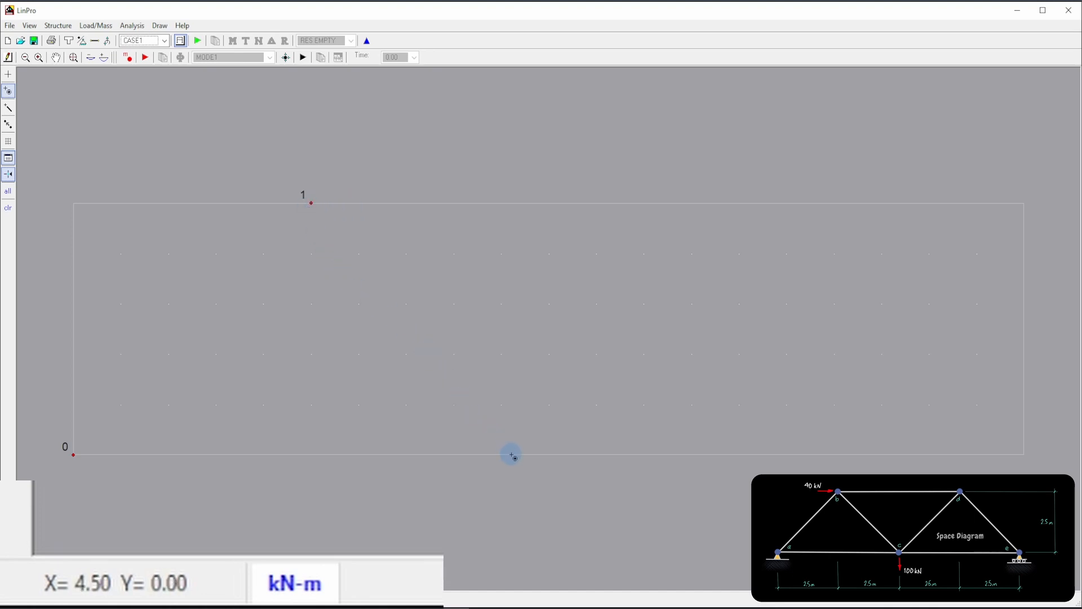
pyautogui.click(538, 455)
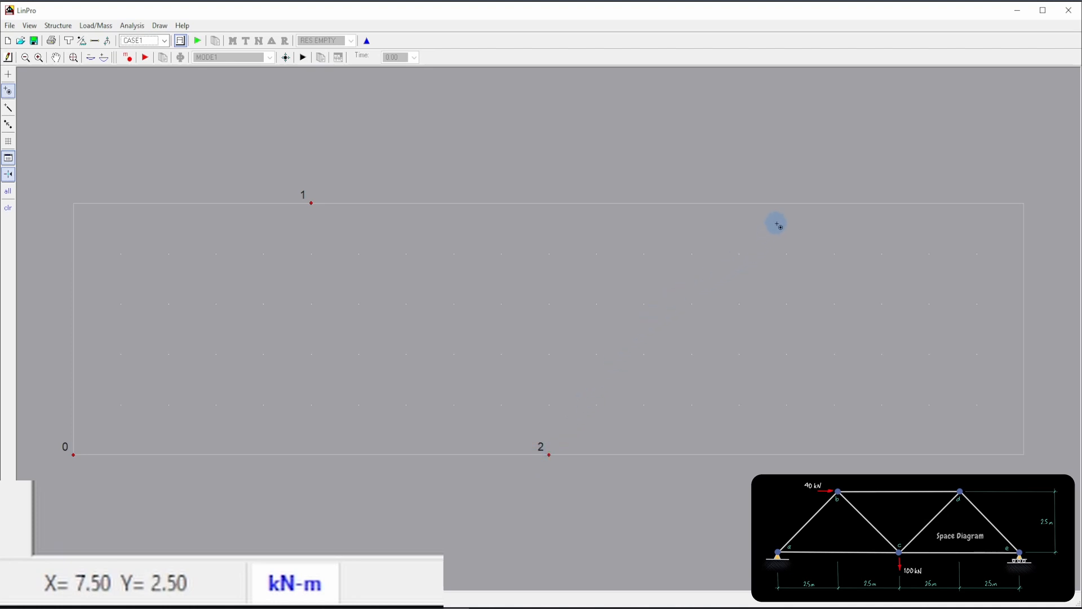
pyautogui.click(792, 205)
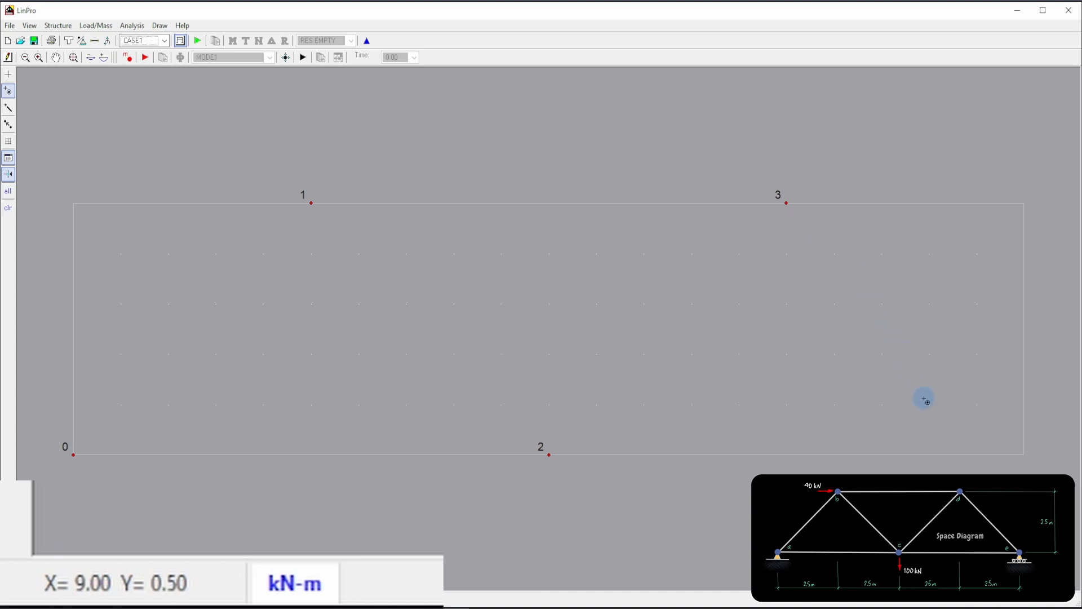
pyautogui.click(1024, 456)
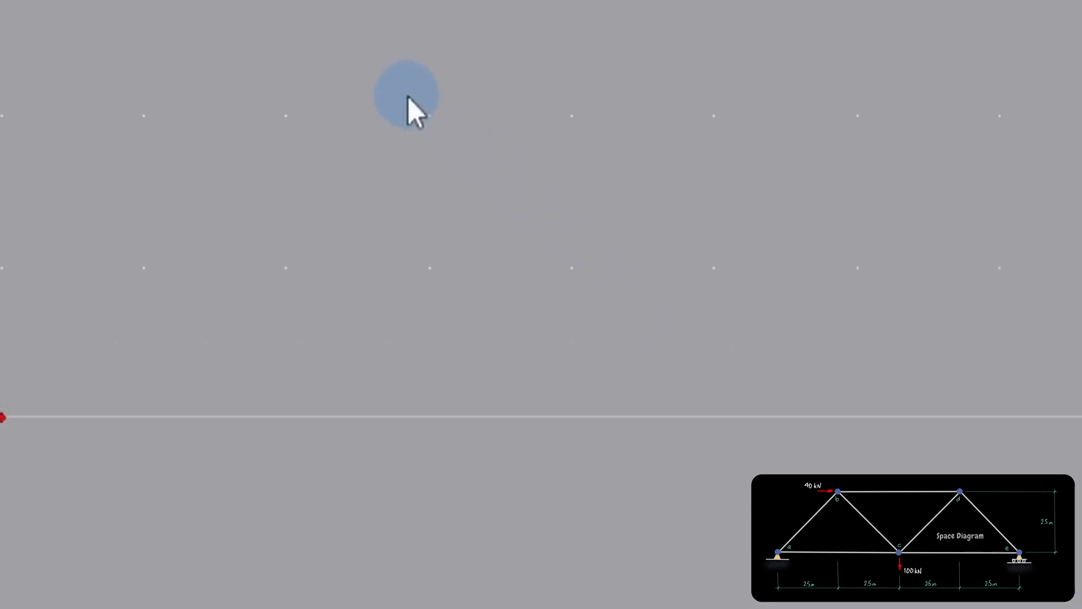
# Draw the four diagonal members as a continuous zigzag through joints 0, 1, 2, 3 and 4.
pyautogui.rightClick(408, 96)
pyautogui.click(430, 213)
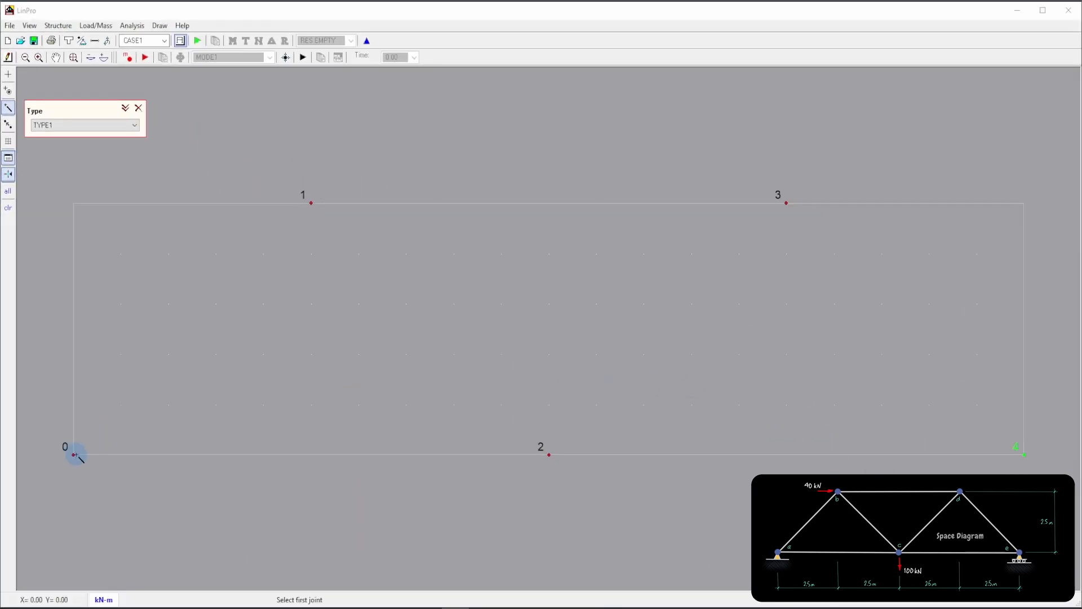
pyautogui.click(73, 454)
pyautogui.click(311, 202)
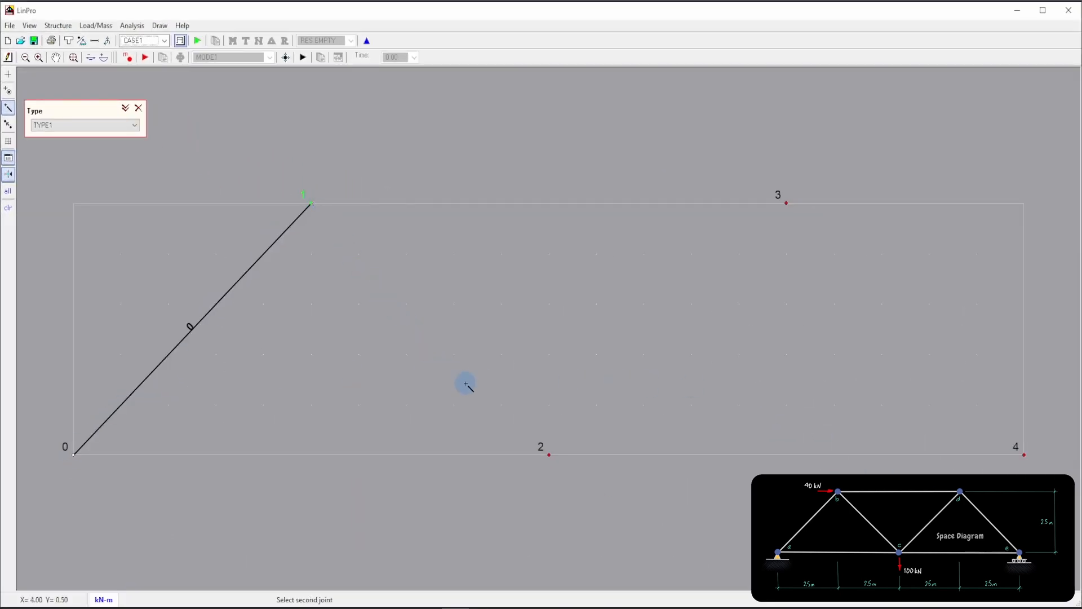
pyautogui.click(547, 454)
pyautogui.click(786, 203)
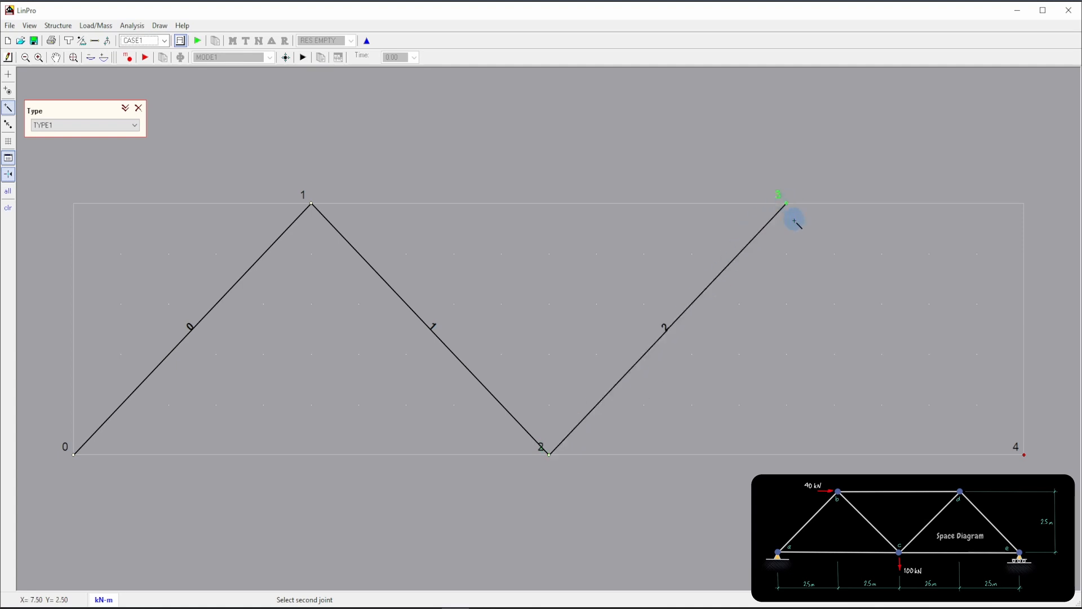
pyautogui.click(1023, 454)
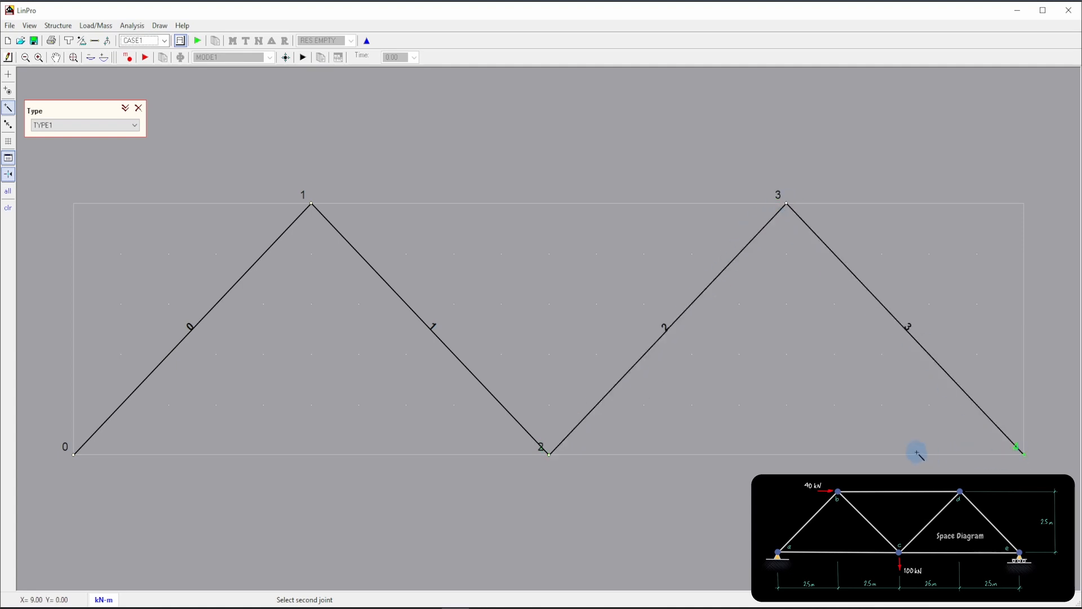
# Draw the bottom chord members from joint 4 through joint 2 to joint 0, and the top chord member between joints 1 and 3.
pyautogui.click(549, 454)
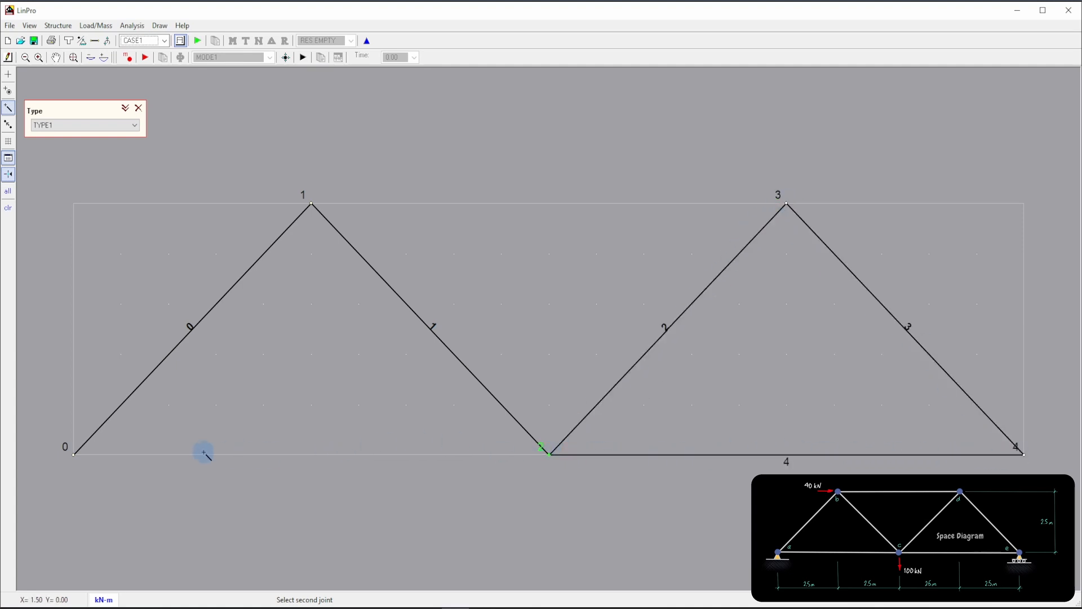
pyautogui.click(74, 454)
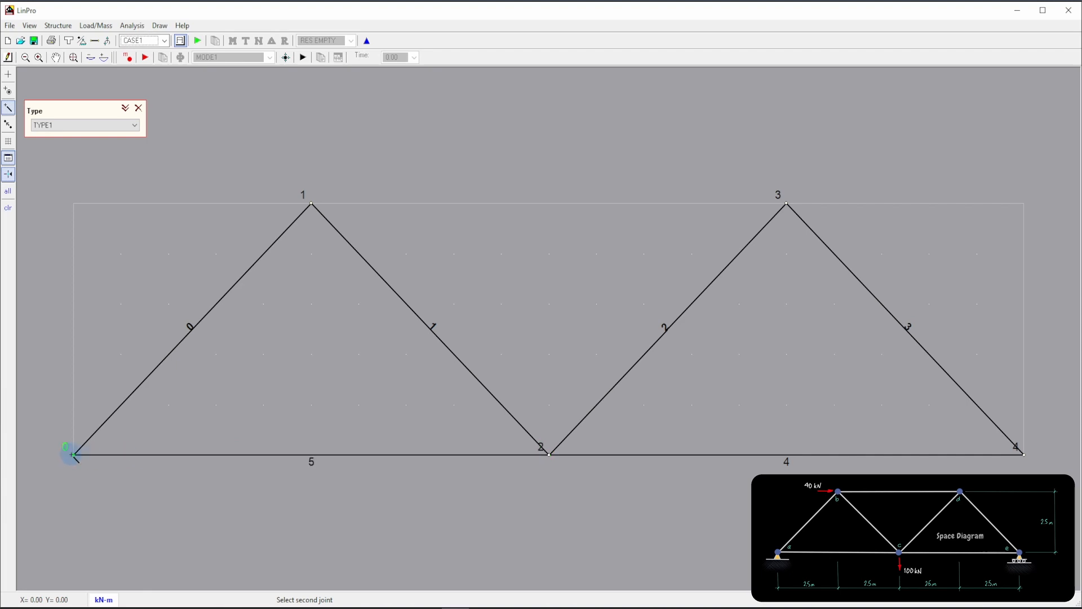
pyautogui.rightClick(251, 382)
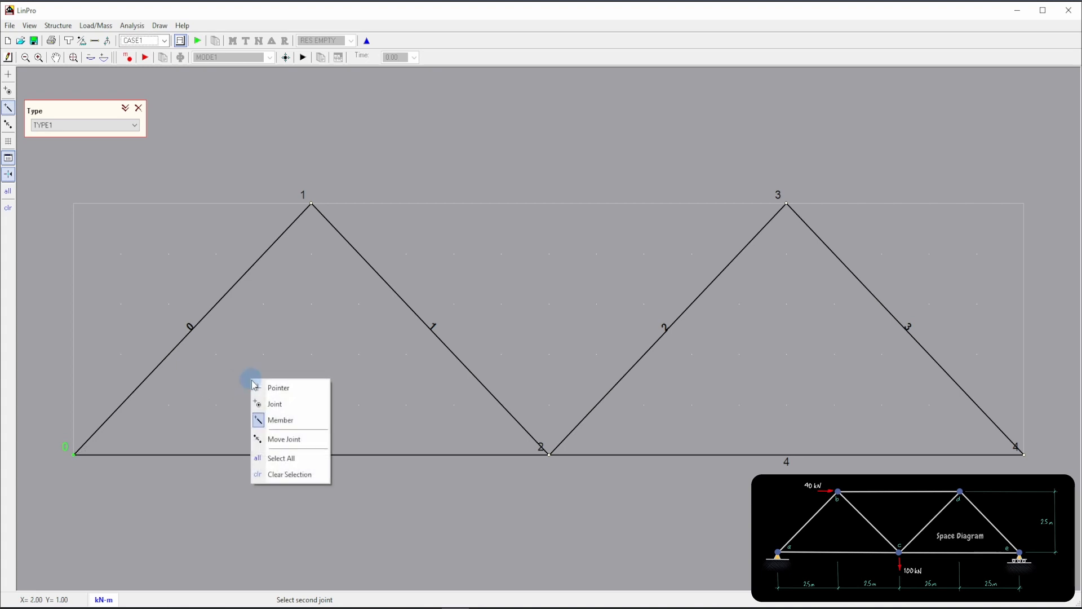
pyautogui.click(272, 421)
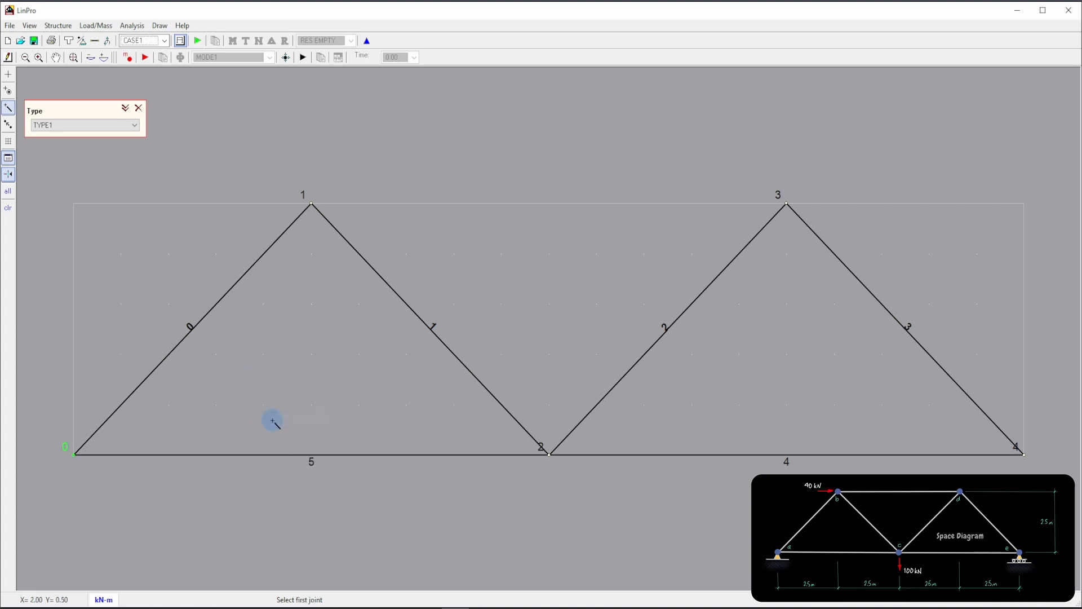
pyautogui.click(311, 203)
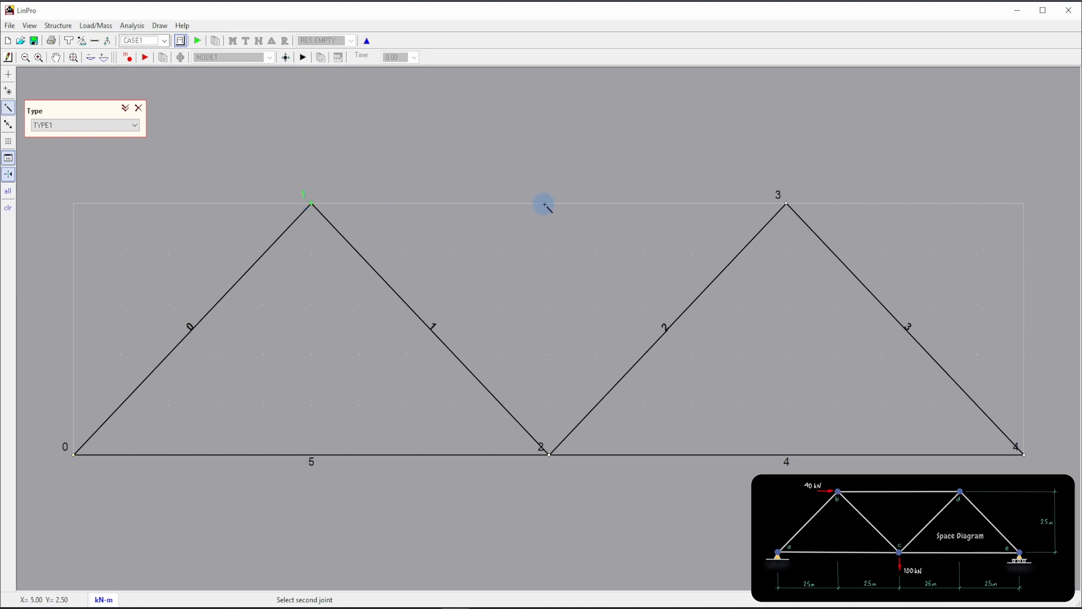
pyautogui.click(786, 203)
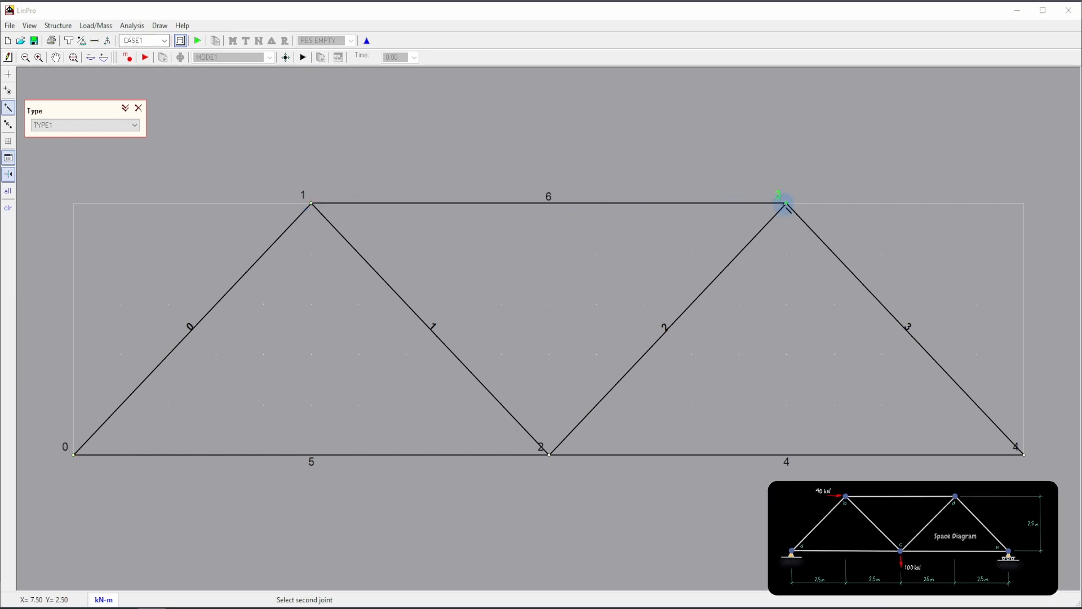
pyautogui.rightClick(665, 240)
pyautogui.click(677, 249)
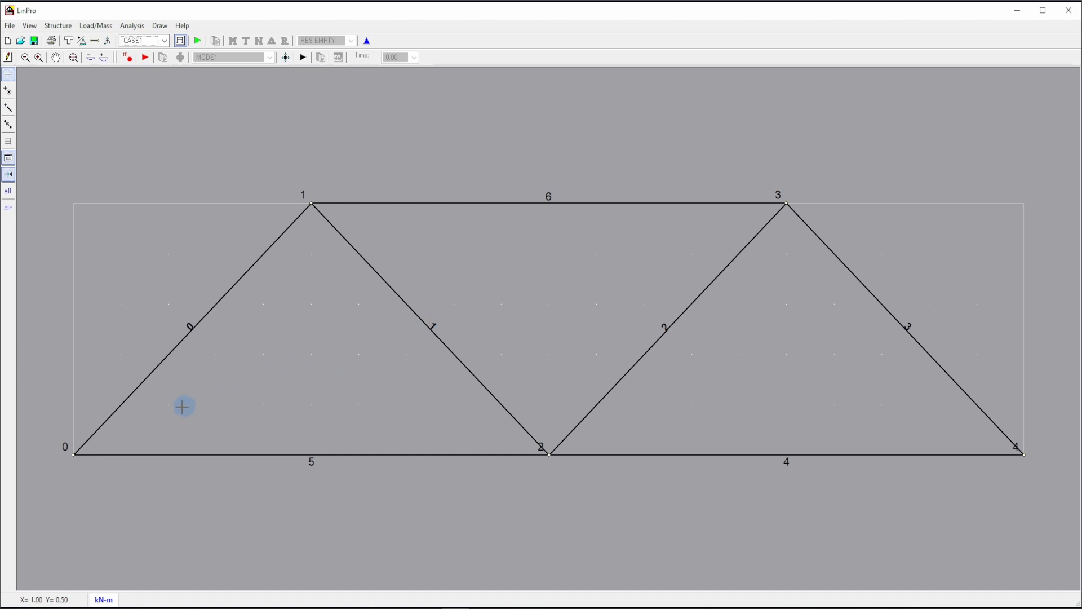
# Assign a pinned support to joint 0 and a vertical support to joint 4.
pyautogui.rightClick(72, 455)
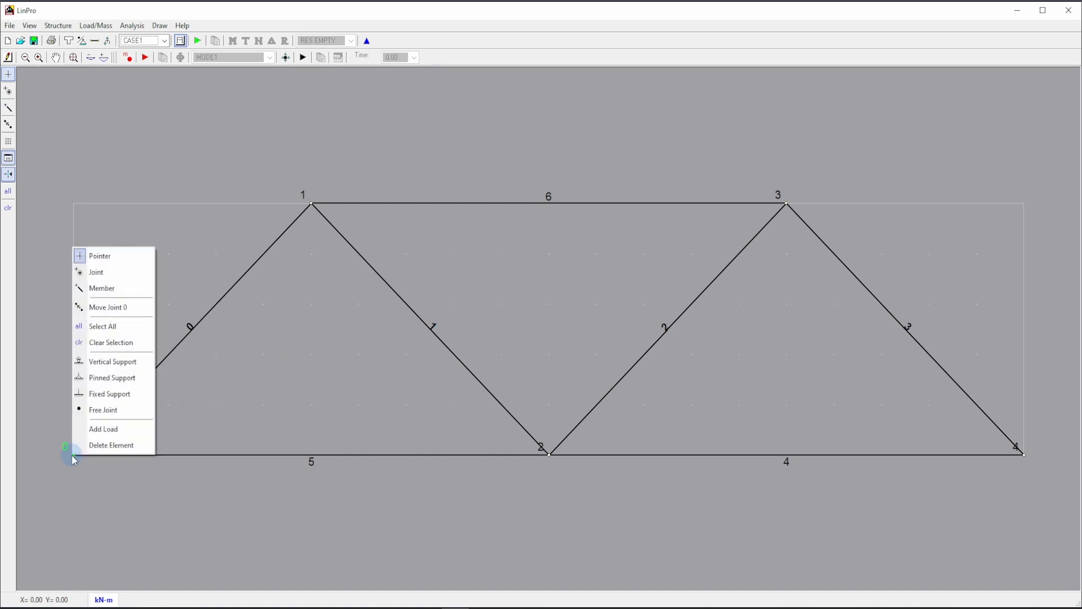
pyautogui.click(107, 383)
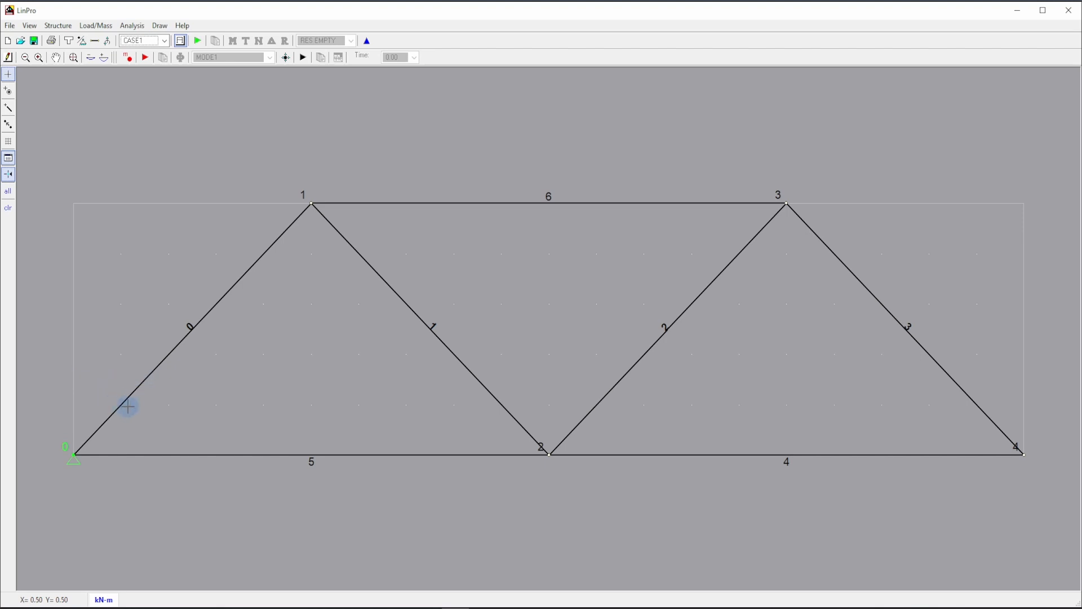
pyautogui.click(181, 404)
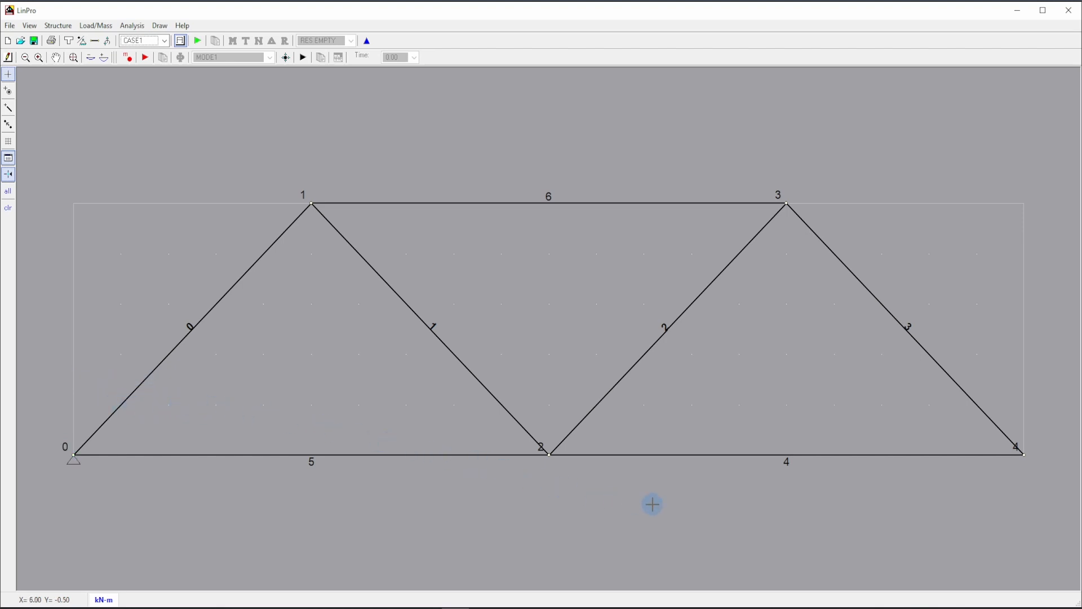
pyautogui.rightClick(1024, 456)
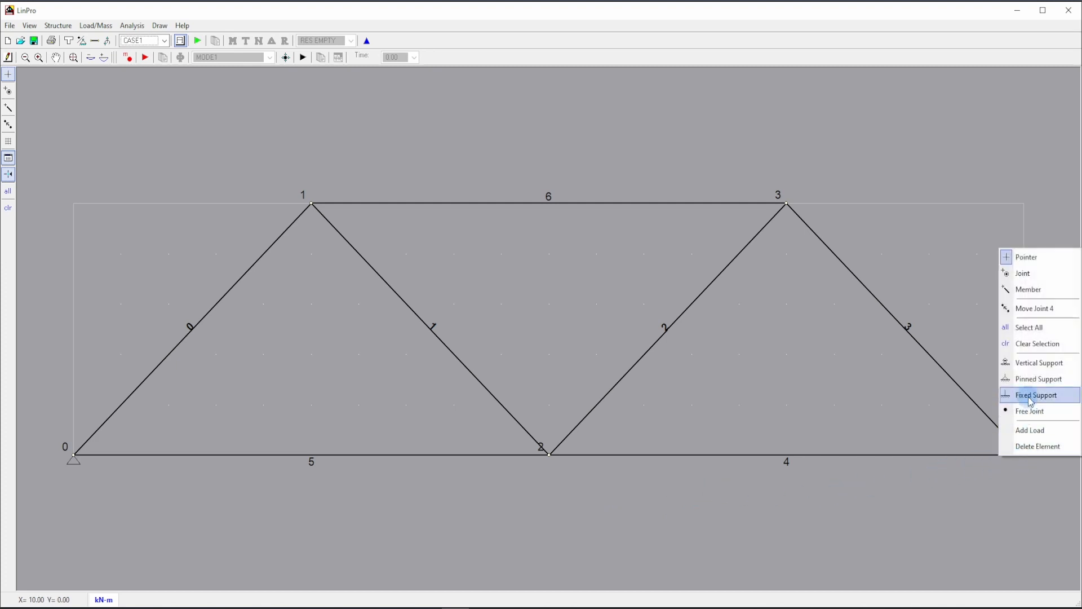
pyautogui.click(1036, 365)
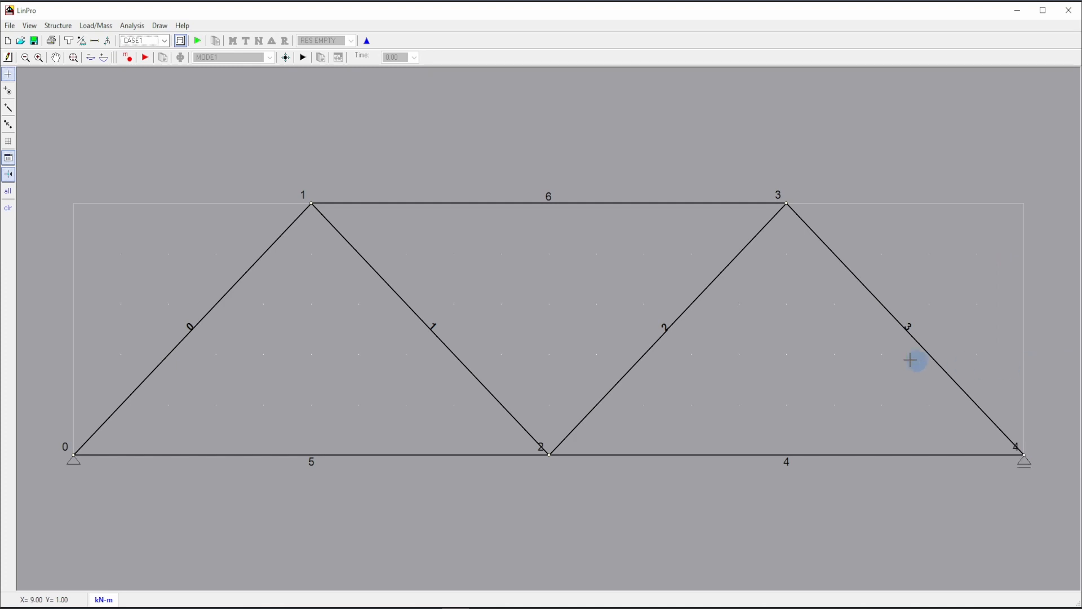
# Apply a point load named "40 kN" to joint 1 in CASE1 with a global X force of 40.
pyautogui.rightClick(311, 205)
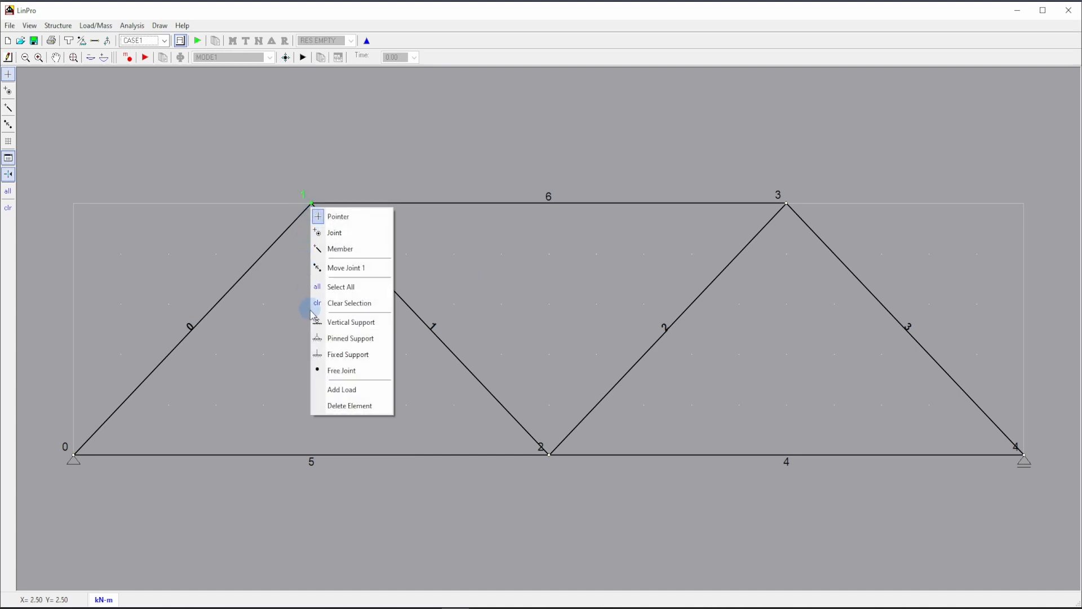
pyautogui.click(340, 389)
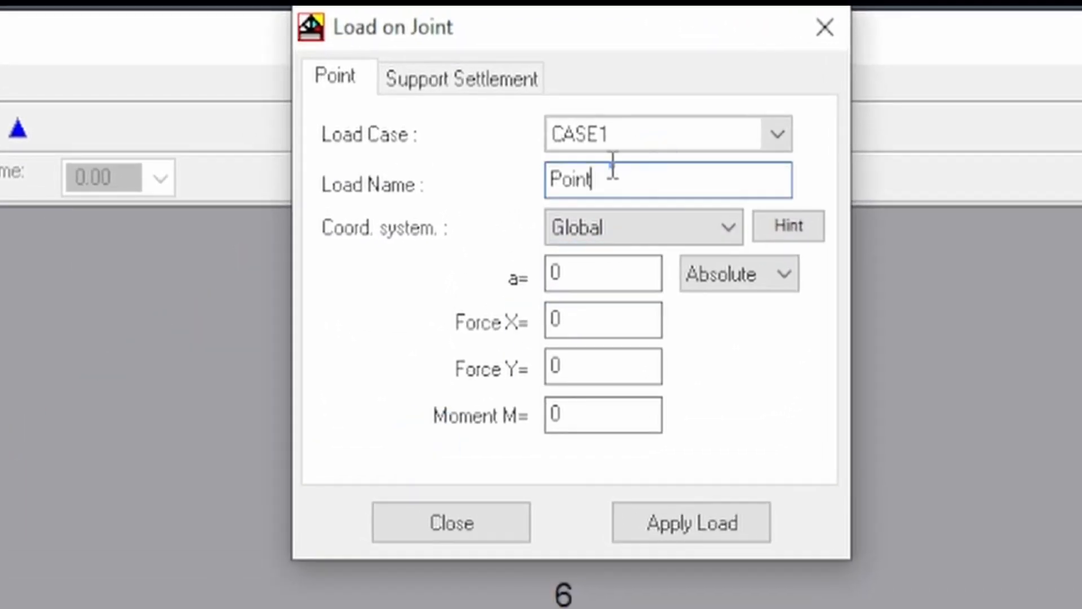
pyautogui.moveTo(605, 154); pyautogui.dragTo(488, 154)
pyautogui.write('40 kN')
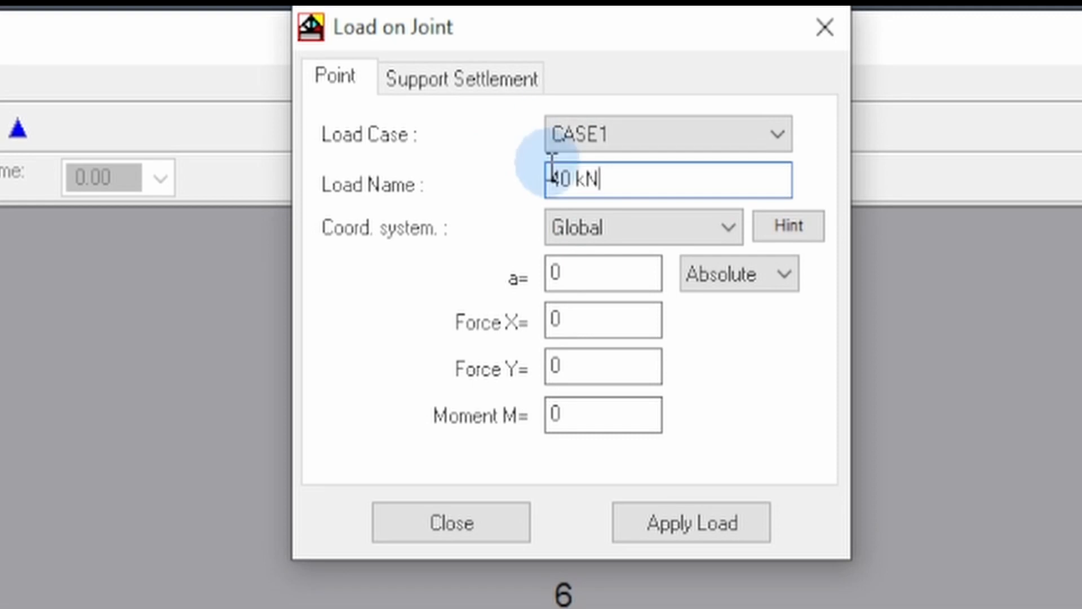
pyautogui.press('Tab')
pyautogui.press('Tab')
pyautogui.write('40')
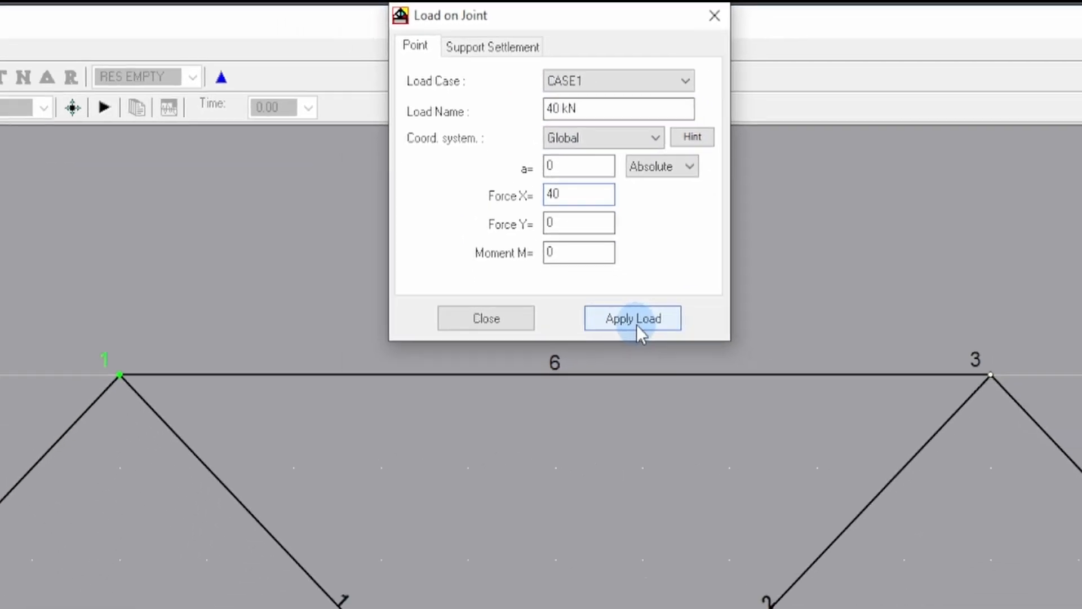
pyautogui.click(635, 322)
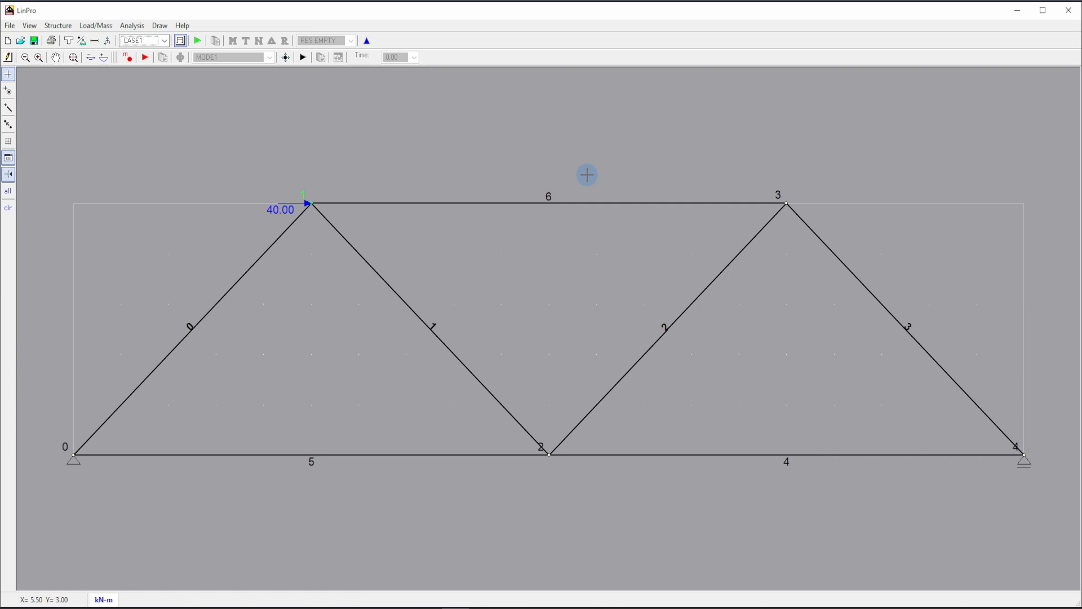
pyautogui.click(587, 174)
# Apply a point load named "100 kN" to joint 2 in CASE1 with a global Y force of -100.
pyautogui.rightClick(550, 454)
pyautogui.click(563, 429)
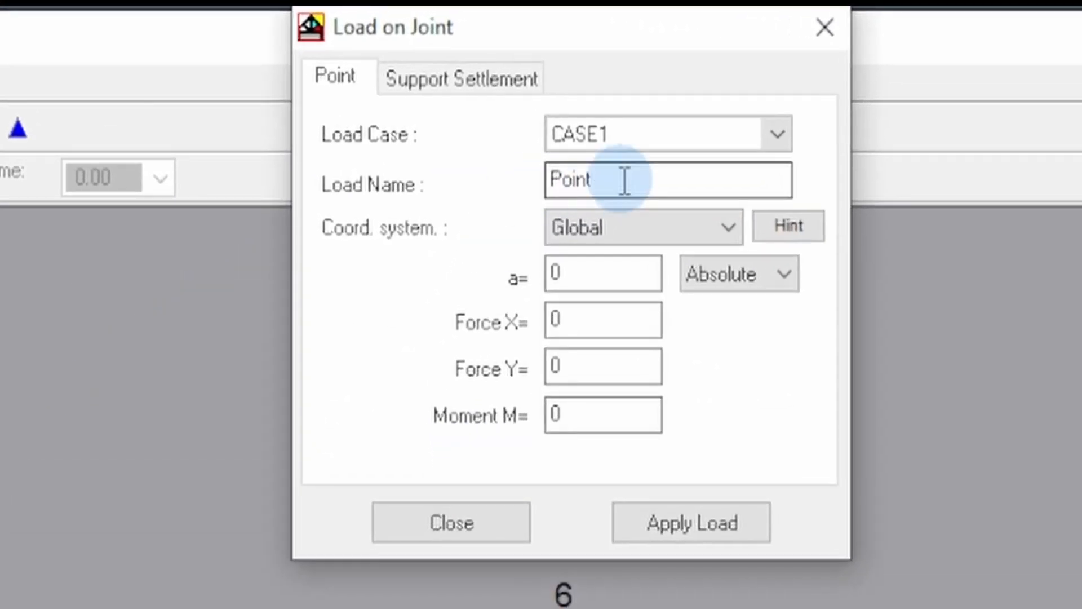
pyautogui.doubleClick(624, 181)
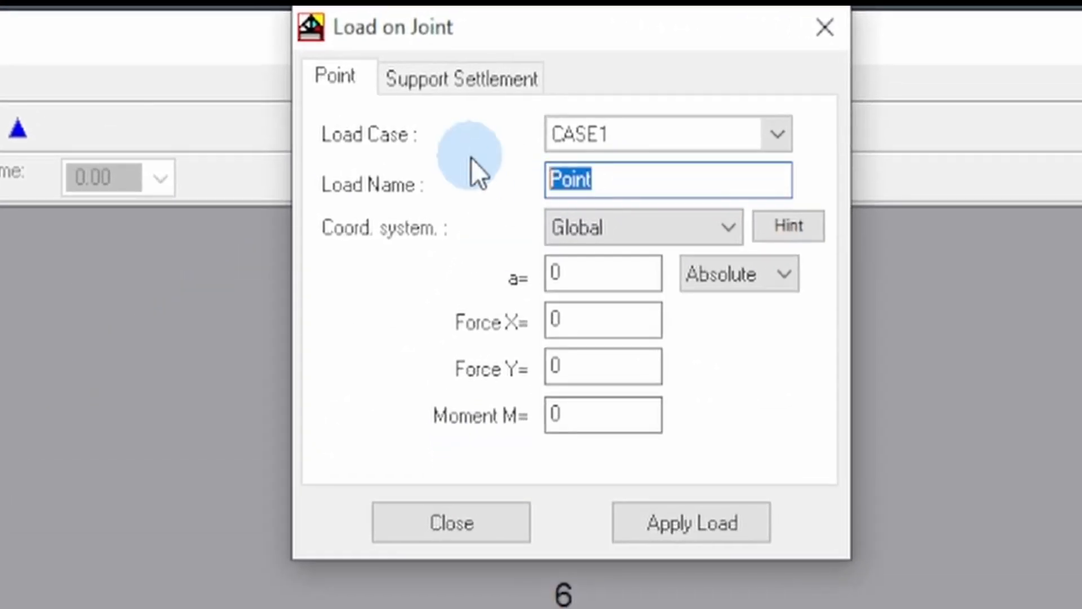
pyautogui.write('100 kN')
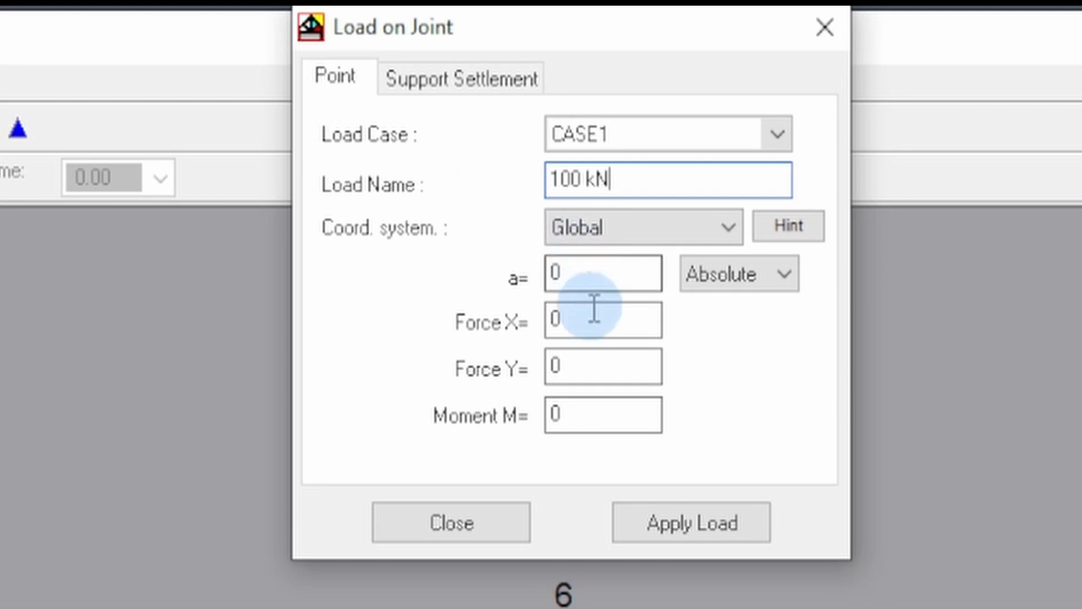
pyautogui.doubleClick(596, 379)
pyautogui.write('-100')
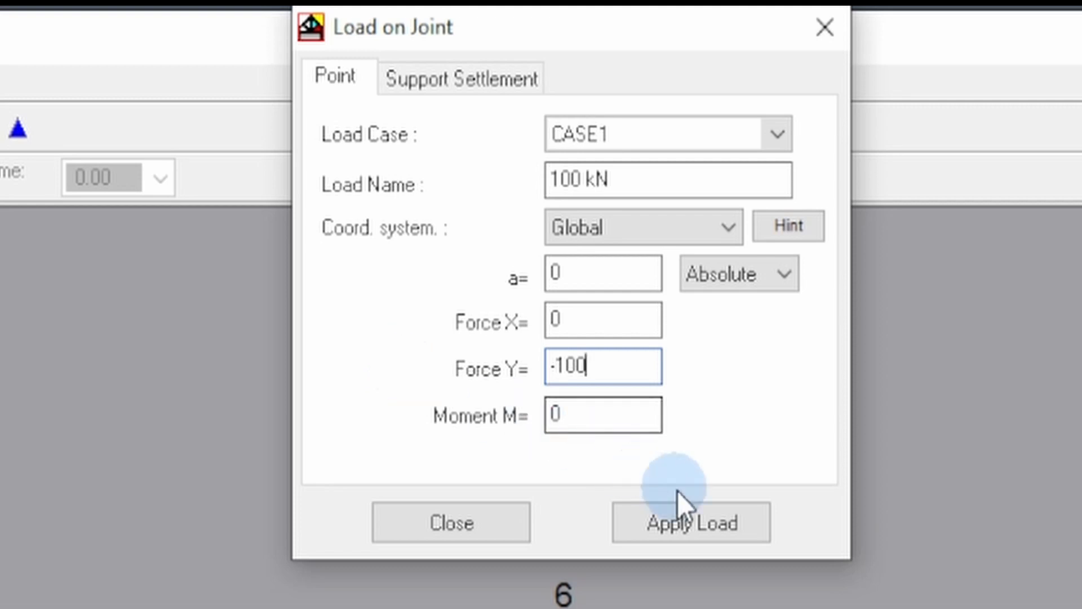
pyautogui.click(687, 519)
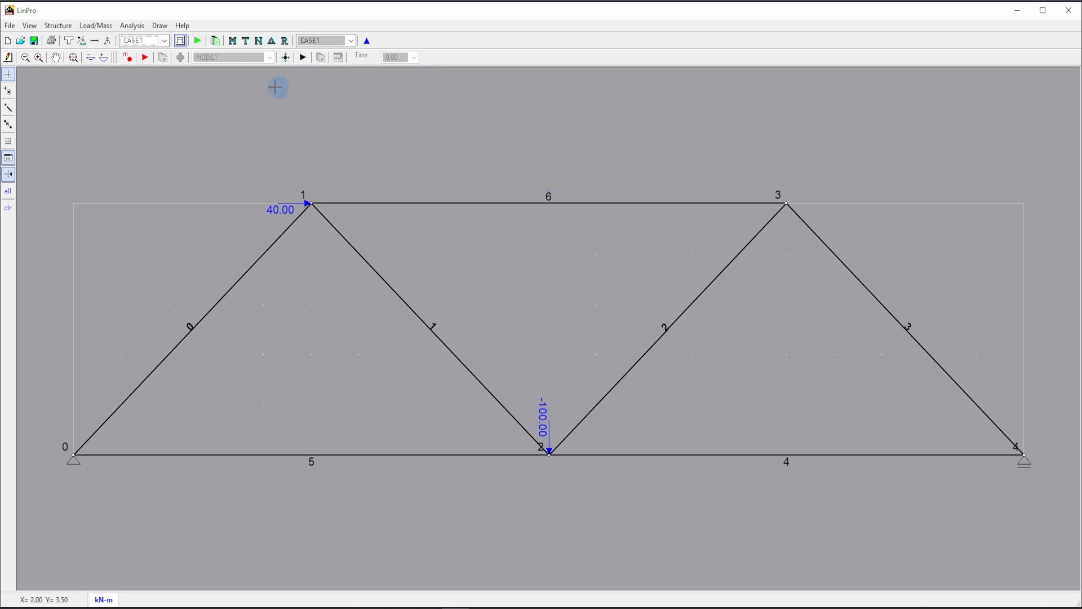
# Run the static analysis and display the support reactions followed by the axial force diagram for CASE1.
pyautogui.click(198, 42)
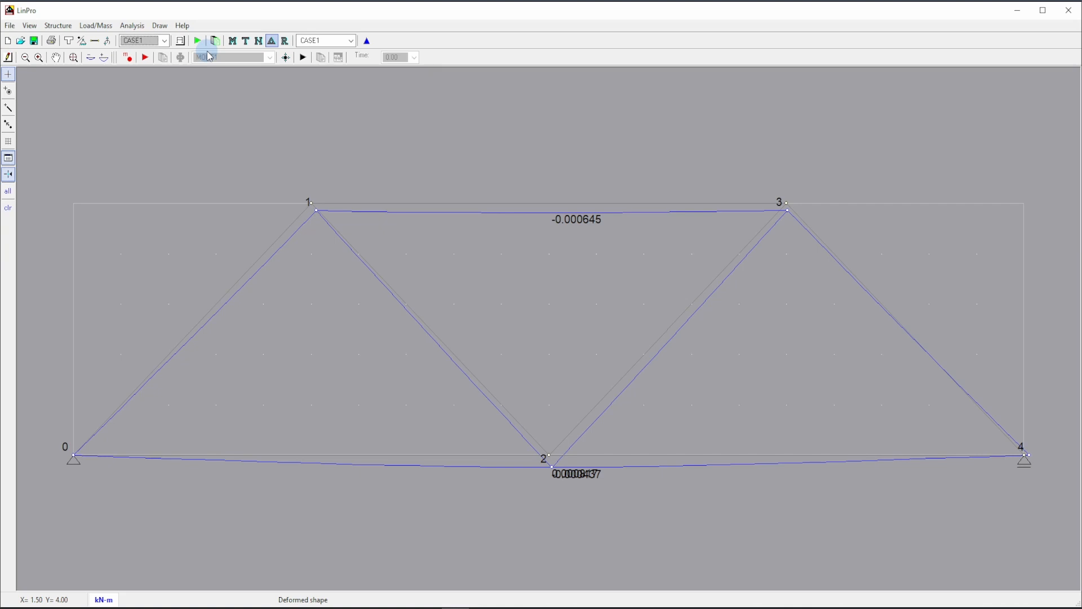
pyautogui.click(287, 43)
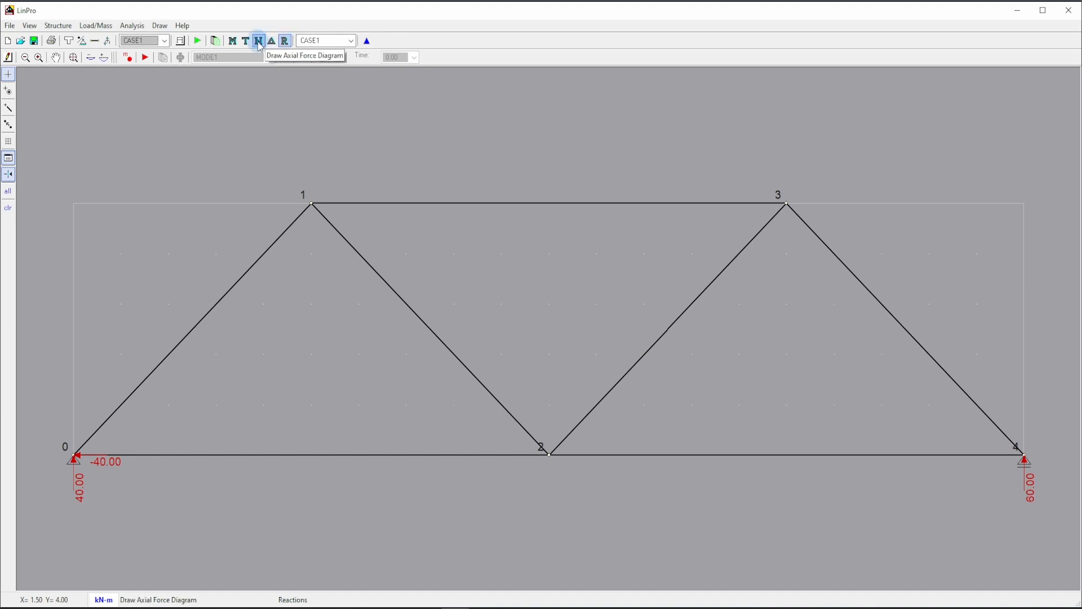
pyautogui.click(259, 43)
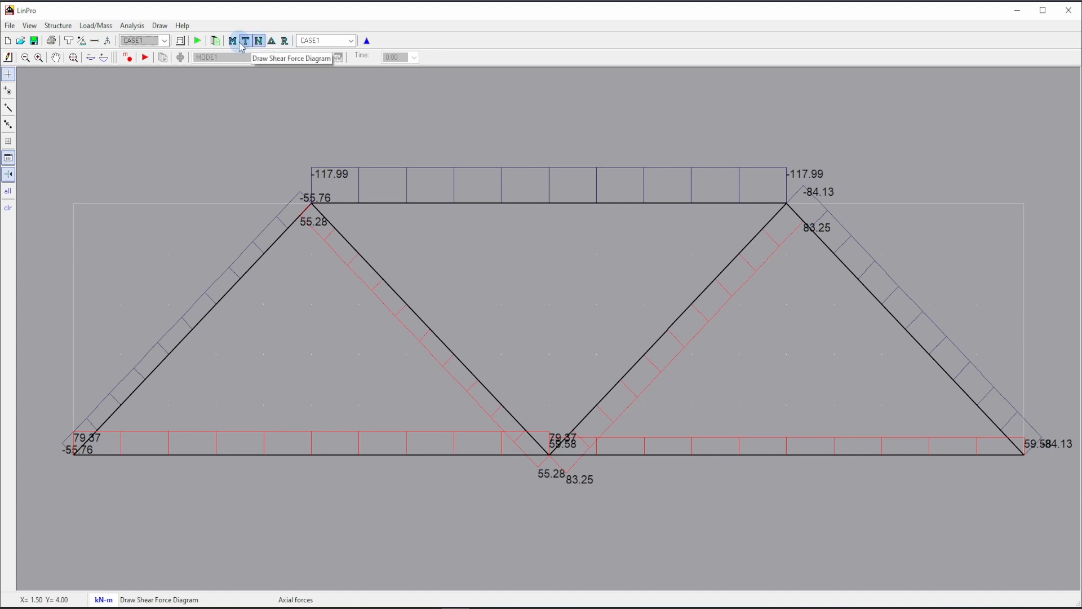
# View the bending moment and shear force diagrams of the truss, and return to the structure drawing.
pyautogui.click(233, 41)
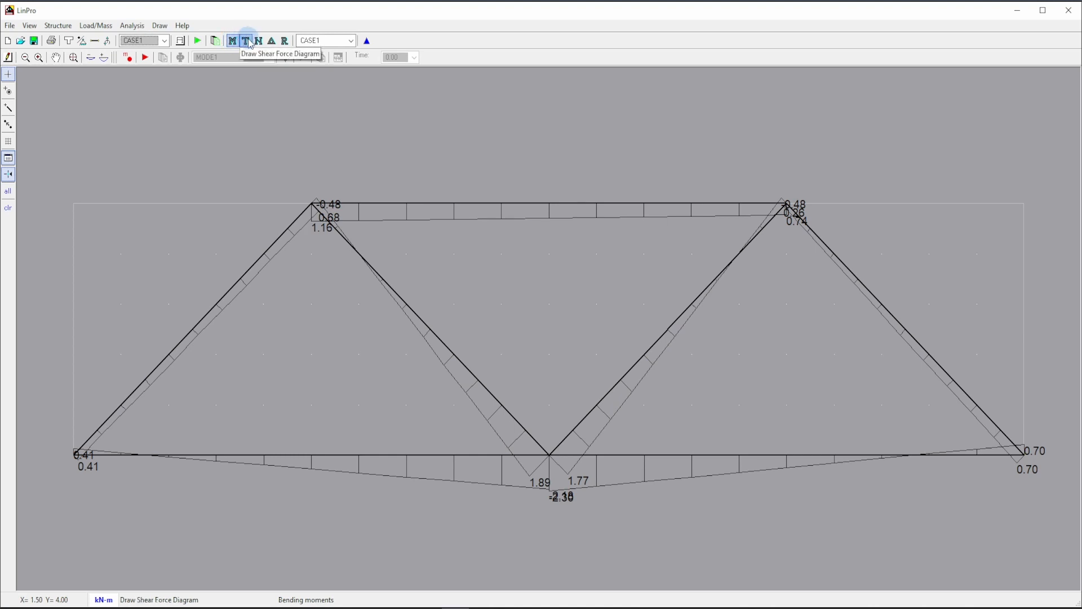
pyautogui.click(247, 41)
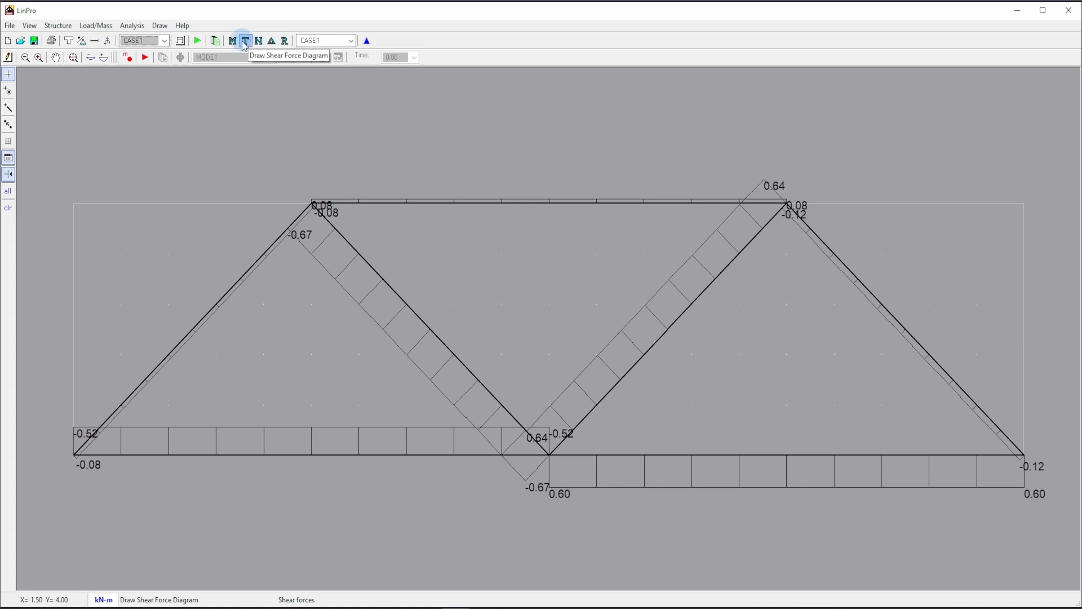
pyautogui.click(181, 42)
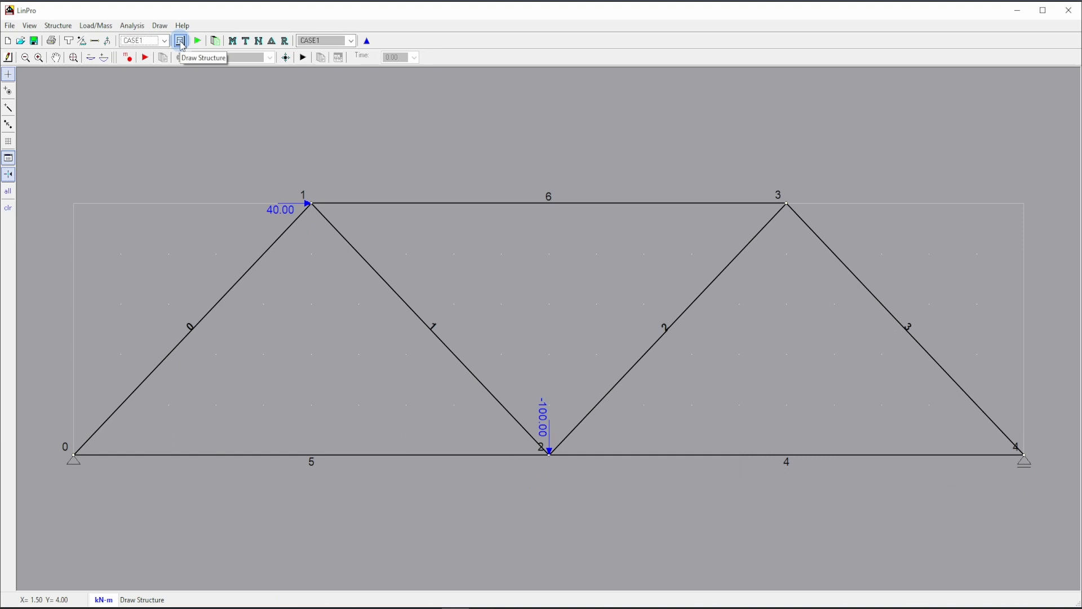
pyautogui.click(181, 44)
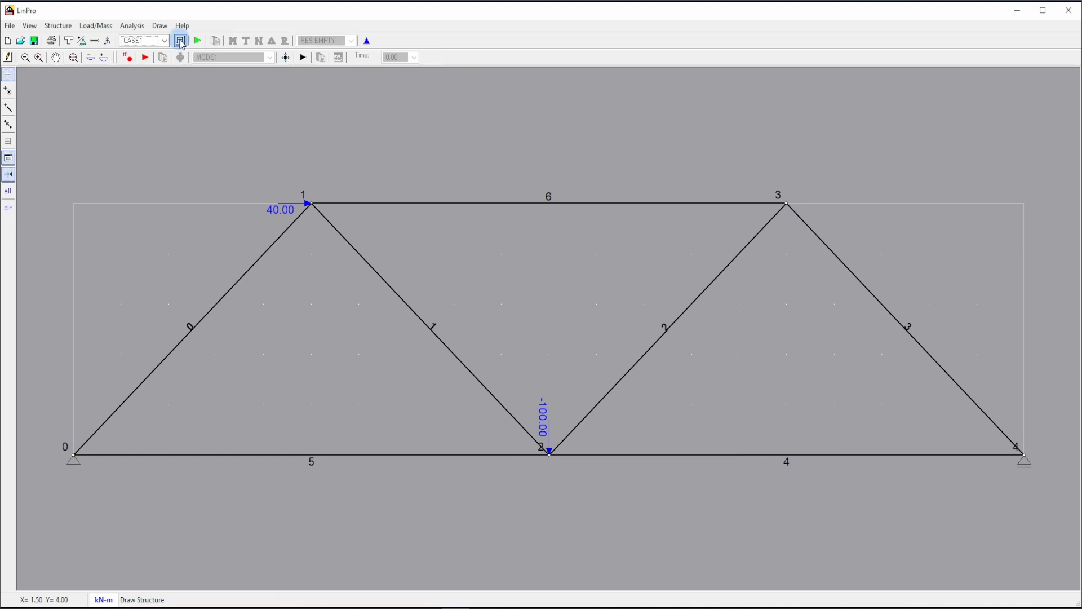
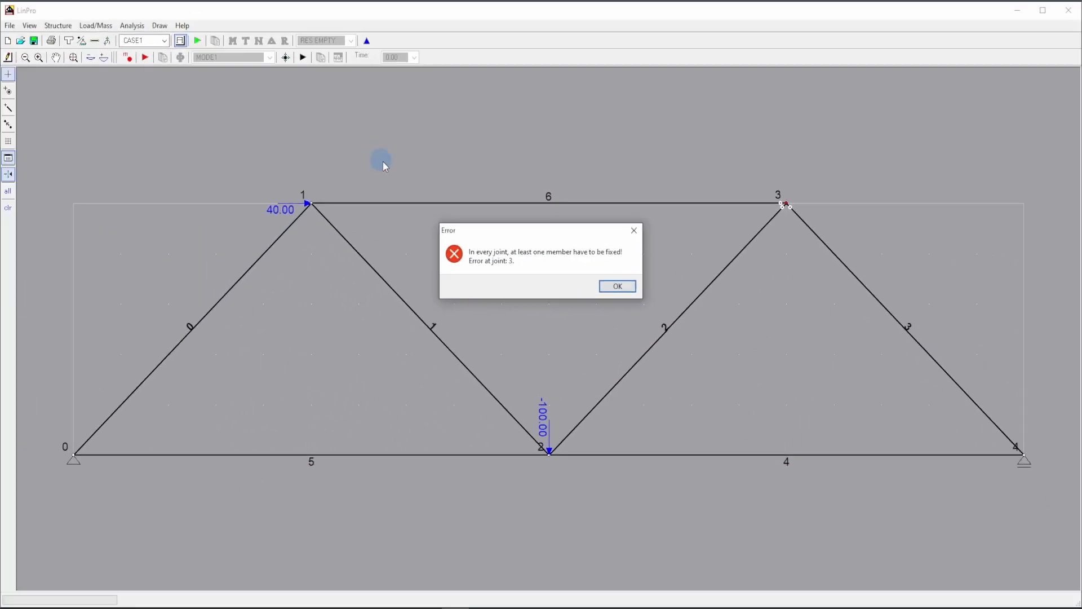
# Dismiss the analysis error and remove the bending moment end release at joint 3 of member 6.
pyautogui.click(619, 287)
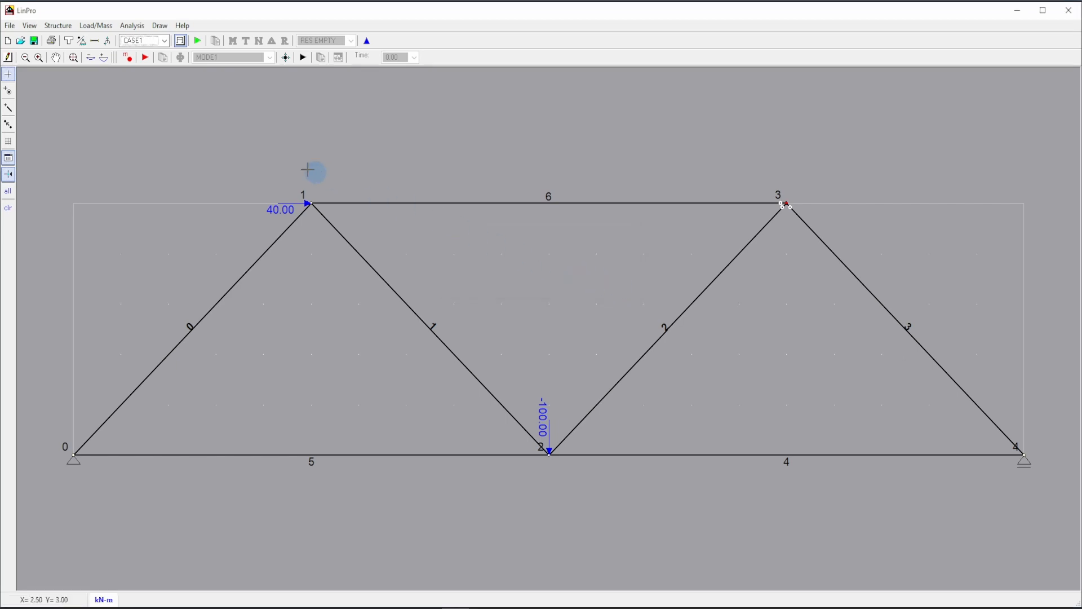
pyautogui.click(96, 41)
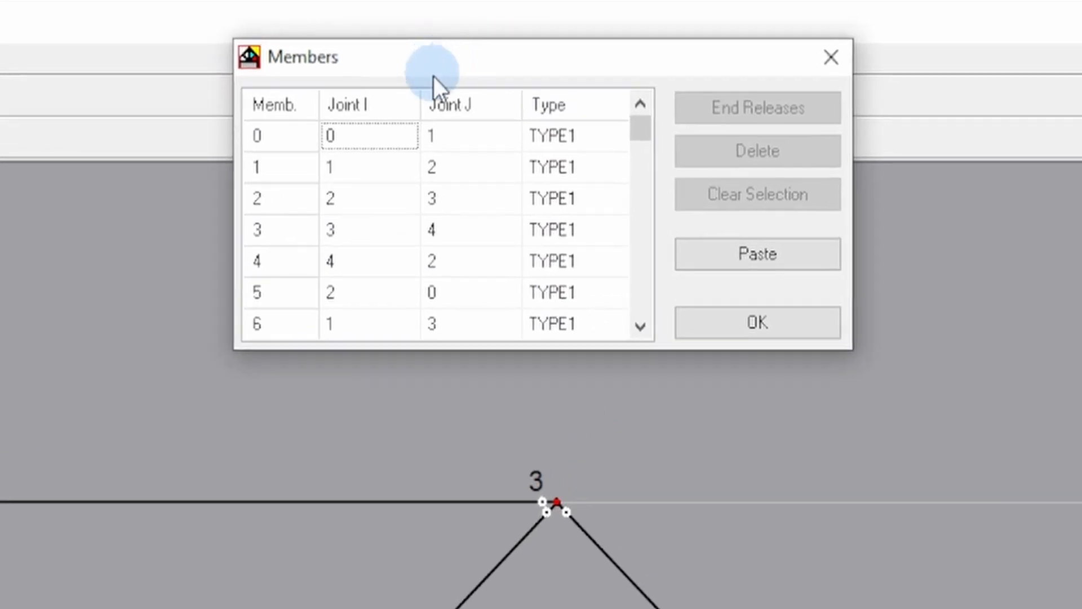
pyautogui.click(285, 324)
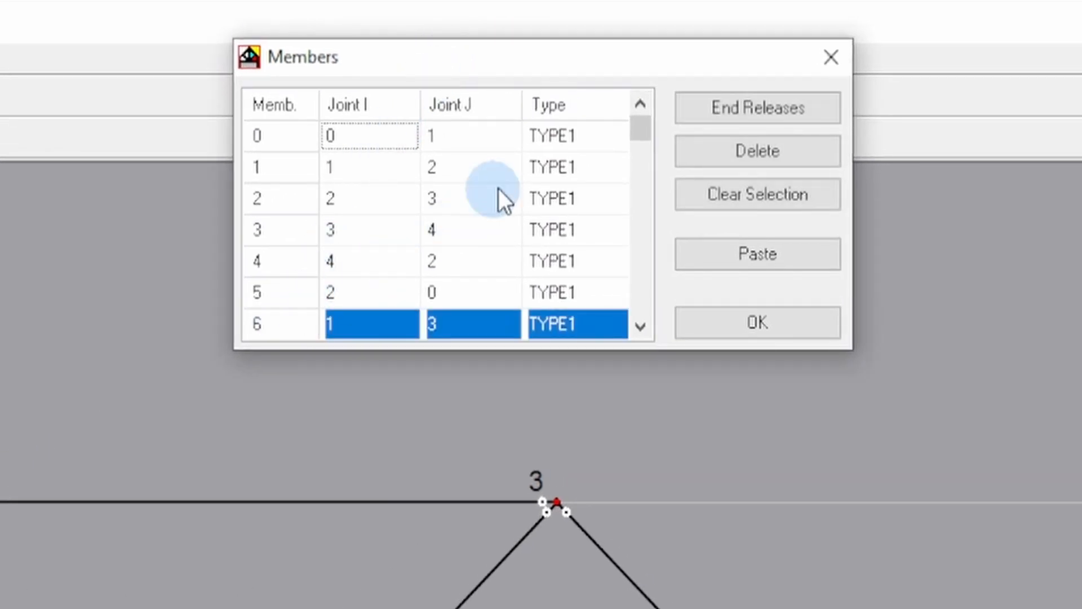
pyautogui.click(774, 107)
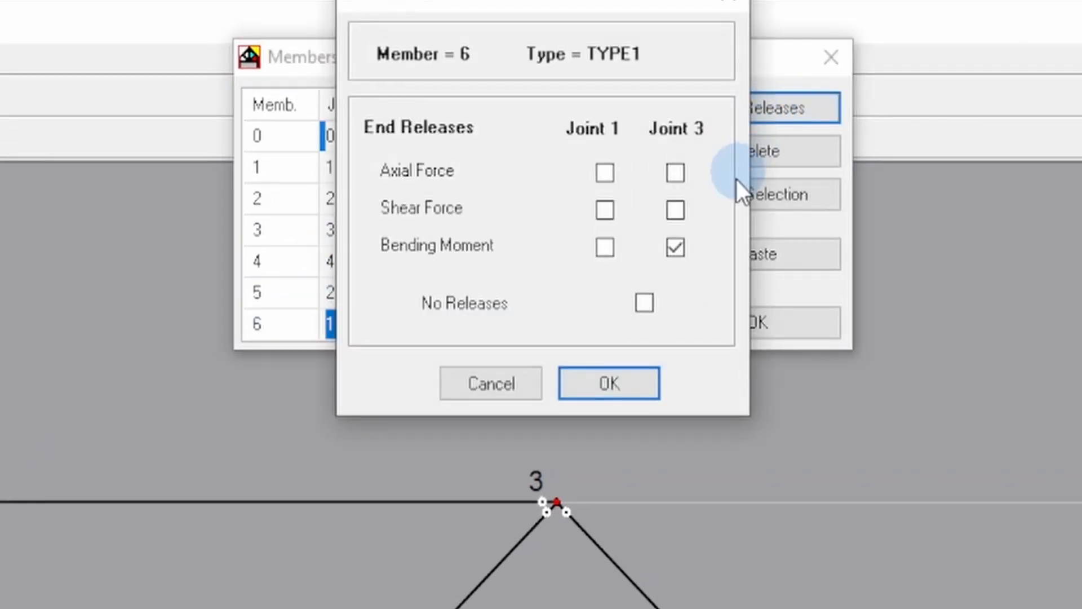
pyautogui.click(676, 247)
pyautogui.click(616, 381)
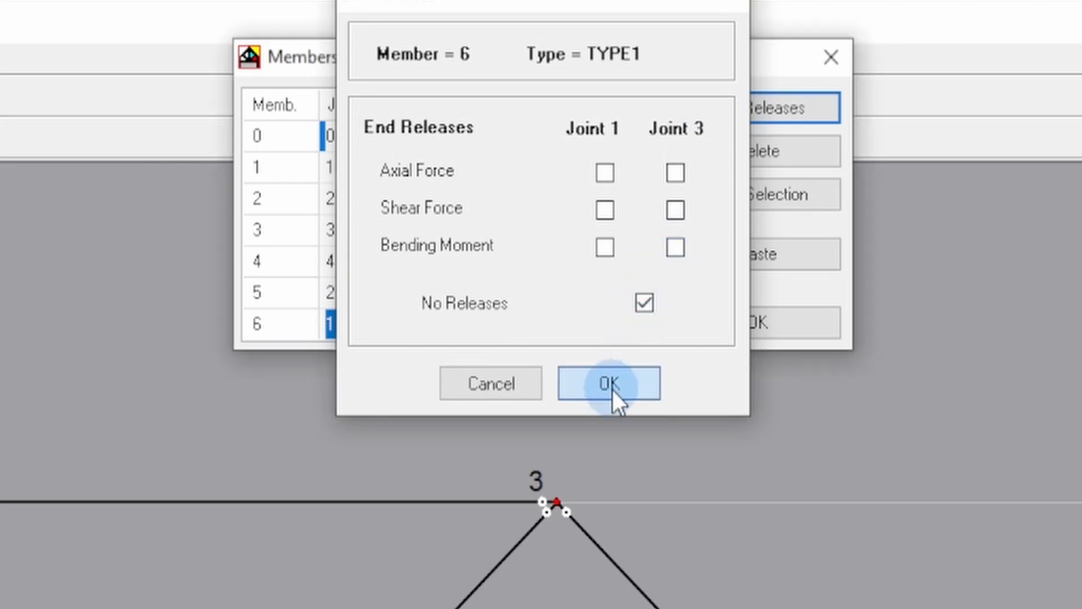
pyautogui.click(755, 317)
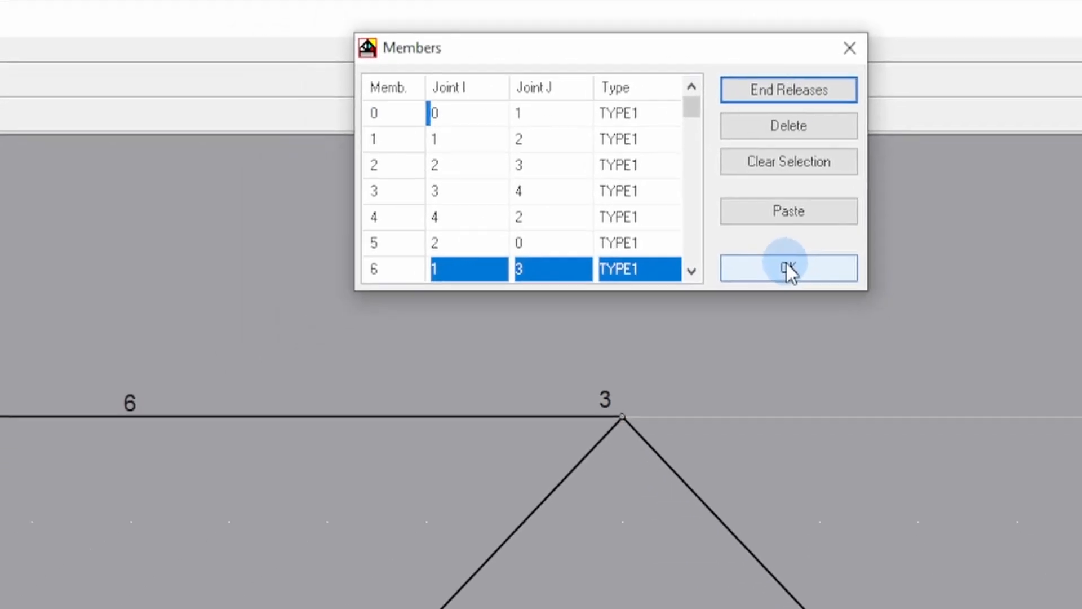
pyautogui.click(851, 159)
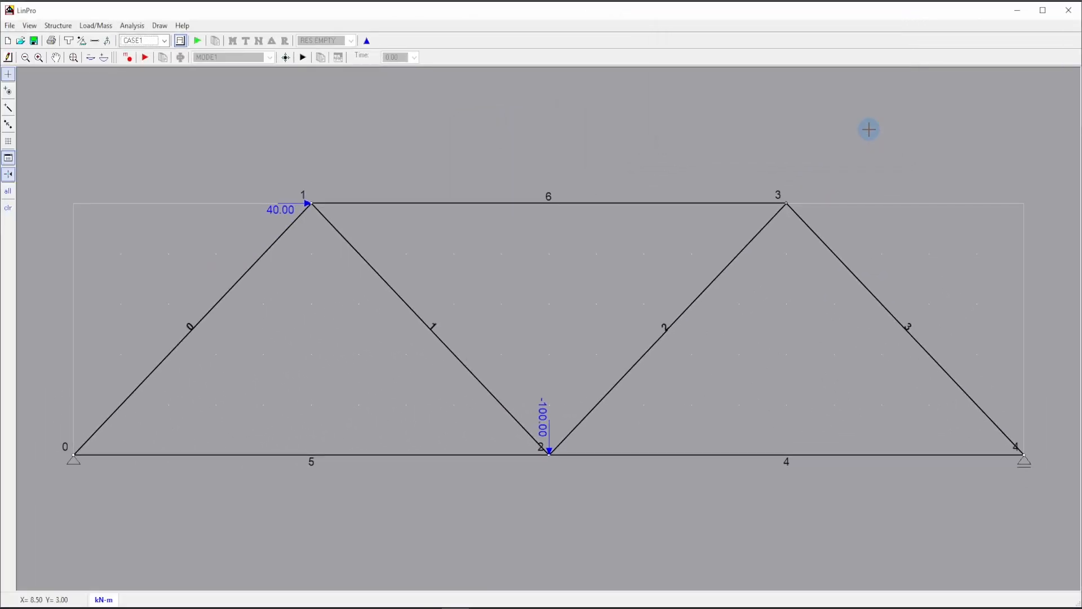
# Run the static analysis, view the bending moment diagram for CASE1, and return to the structure drawing.
pyautogui.click(198, 42)
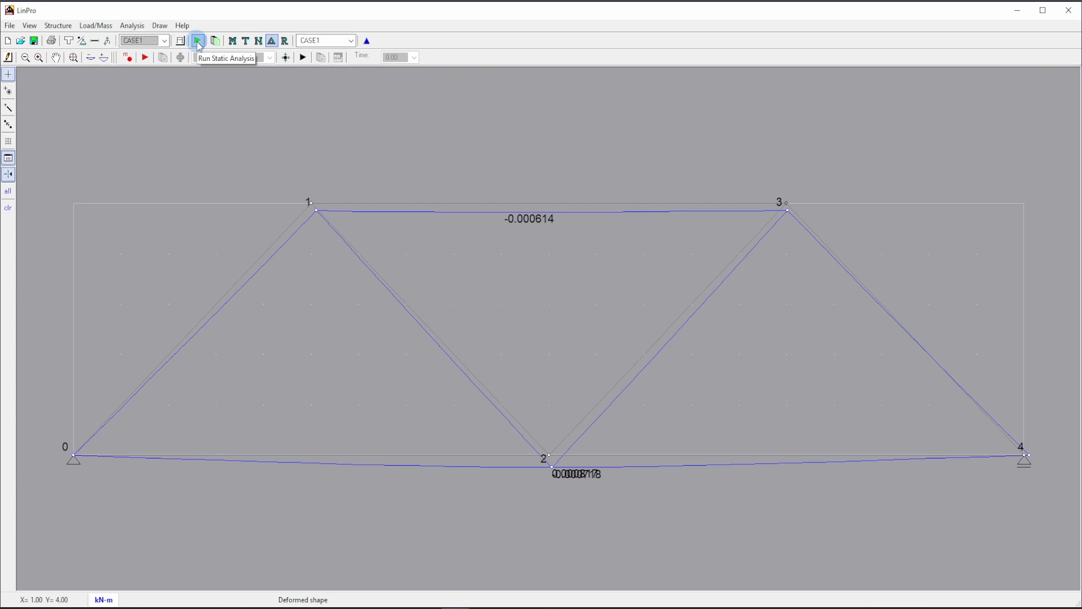
pyautogui.click(232, 42)
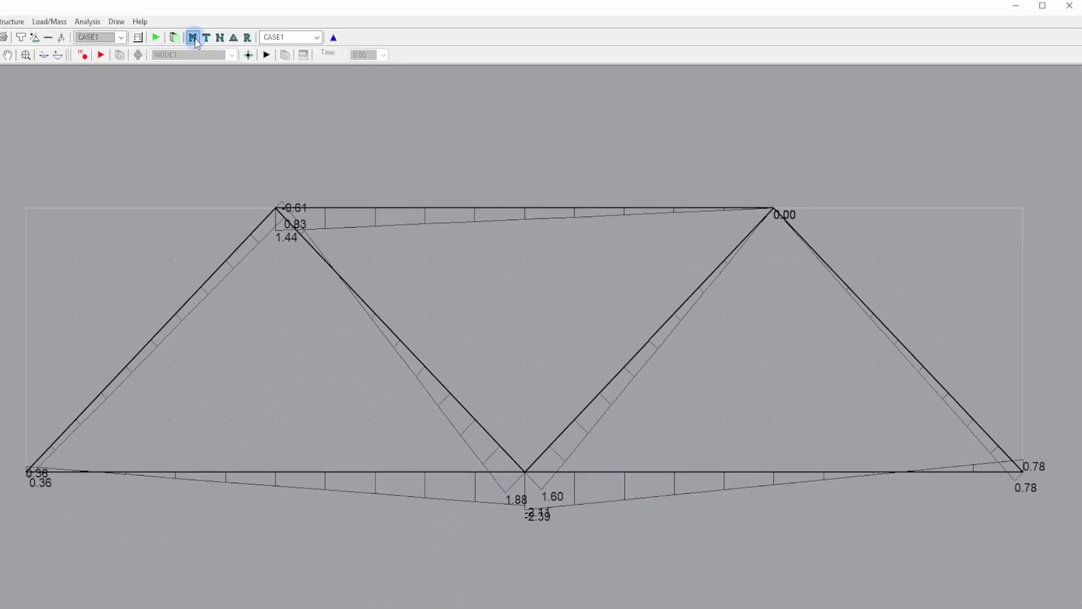
pyautogui.click(179, 41)
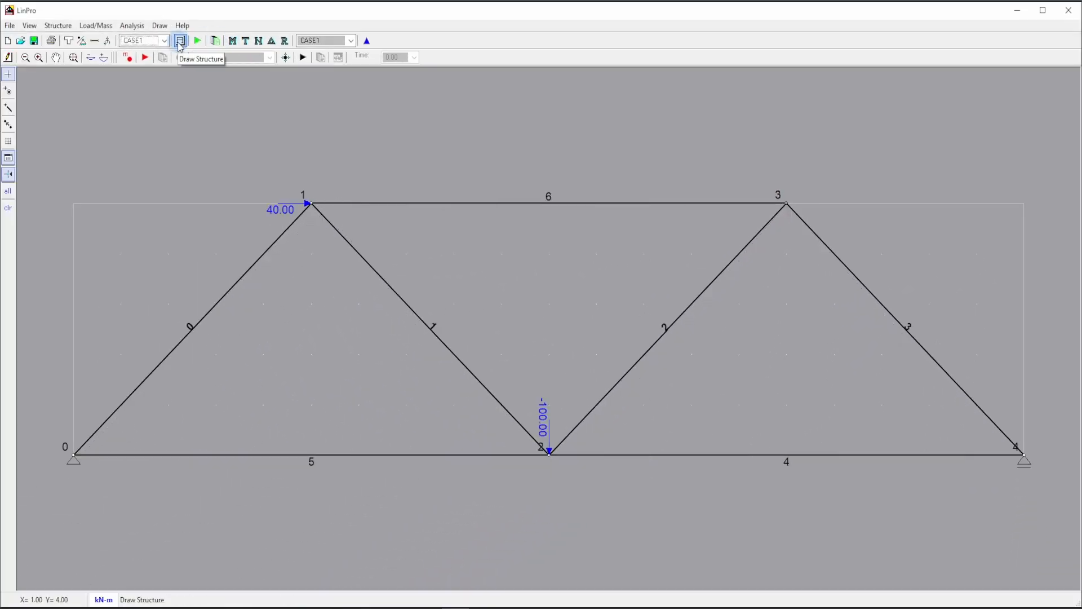
# Release the bending moment at both Joint I and Joint J for all members 0 to 6.
pyautogui.click(95, 40)
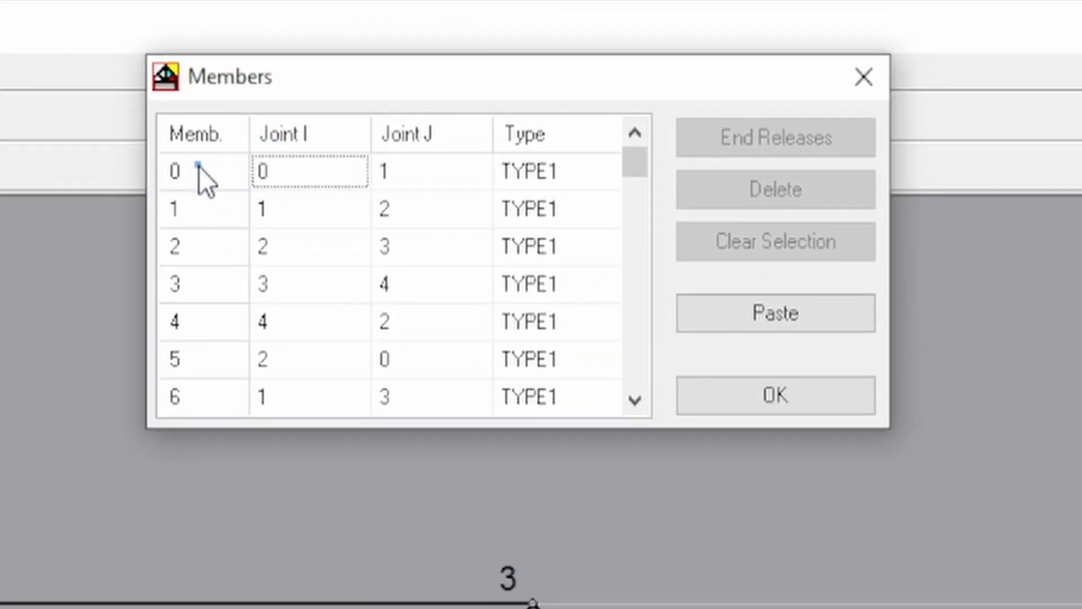
pyautogui.moveTo(199, 166); pyautogui.dragTo(238, 364)
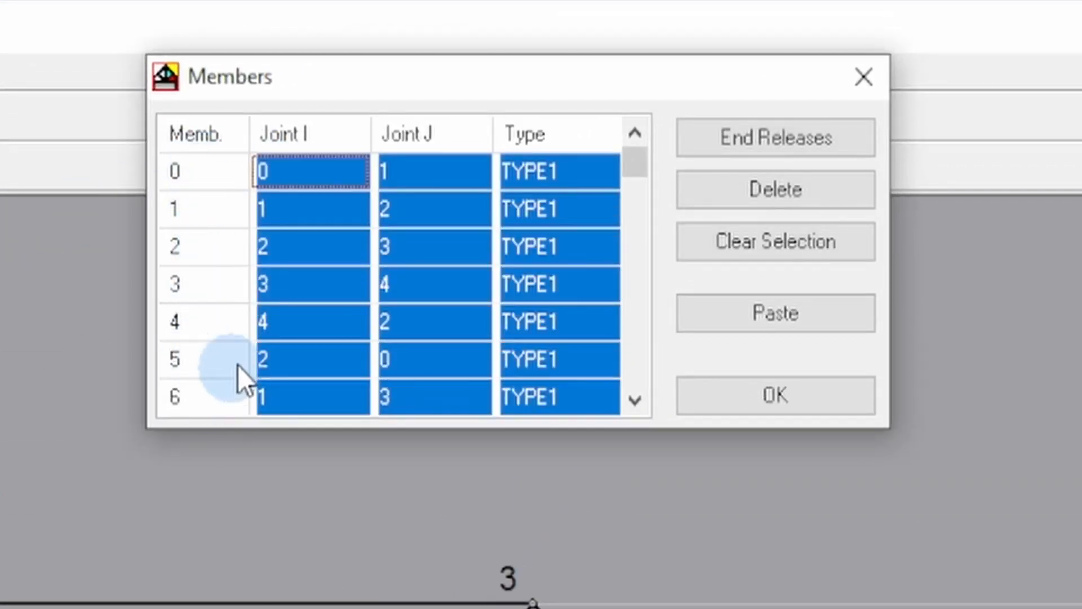
pyautogui.click(773, 137)
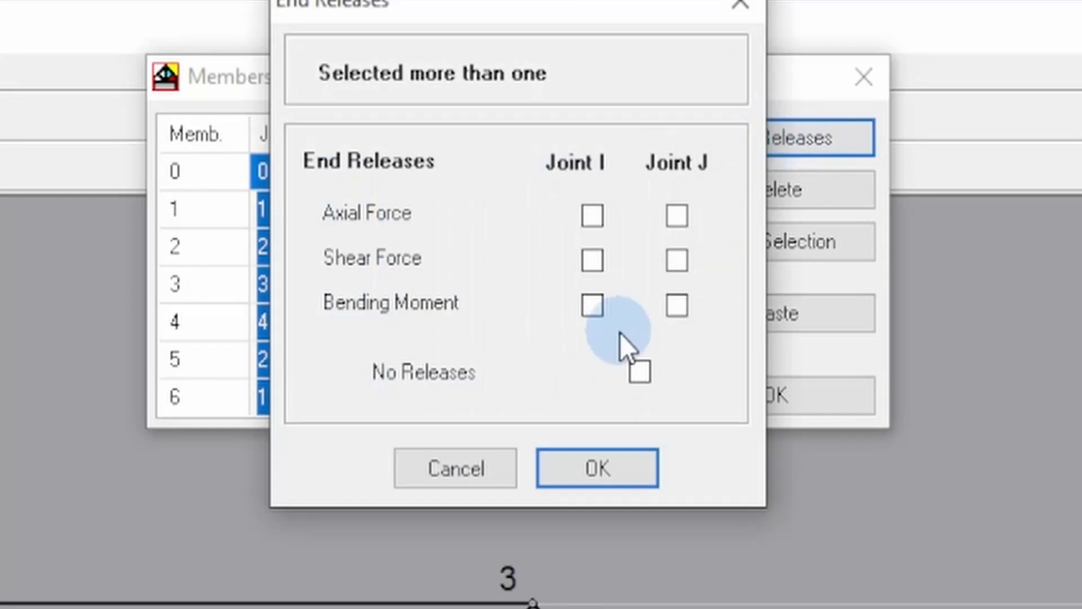
pyautogui.click(592, 304)
pyautogui.click(677, 306)
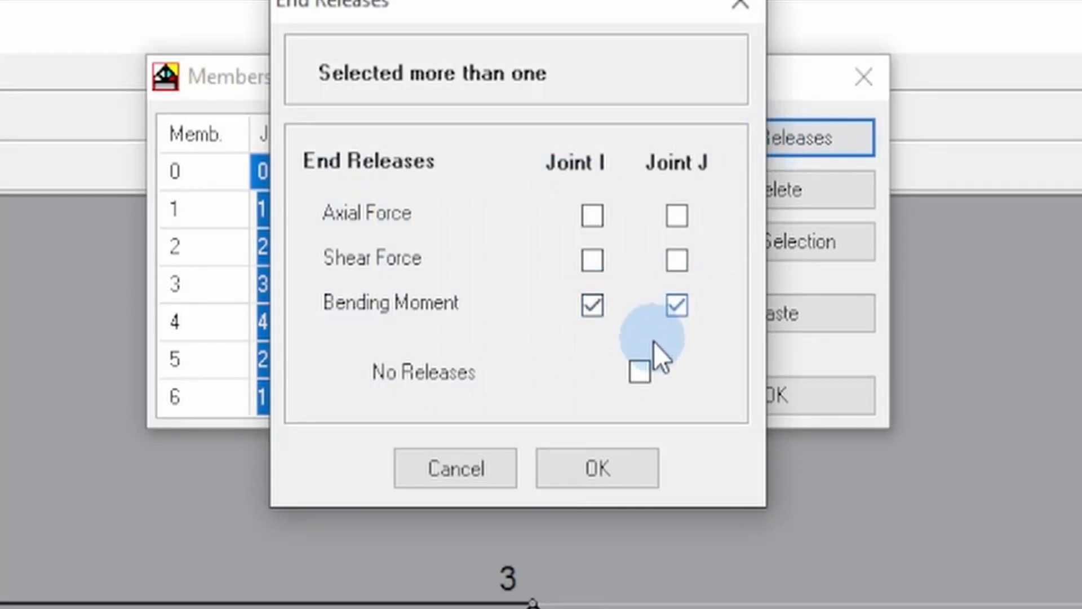
pyautogui.click(598, 467)
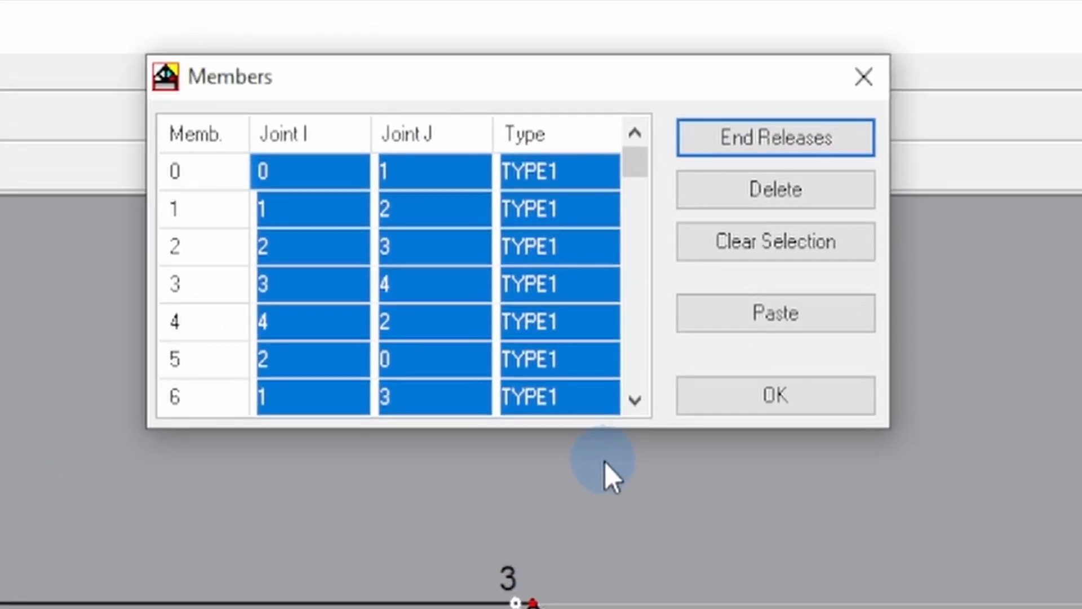
# Set only members 0 and 2 to No Releases at their ends.
pyautogui.click(767, 237)
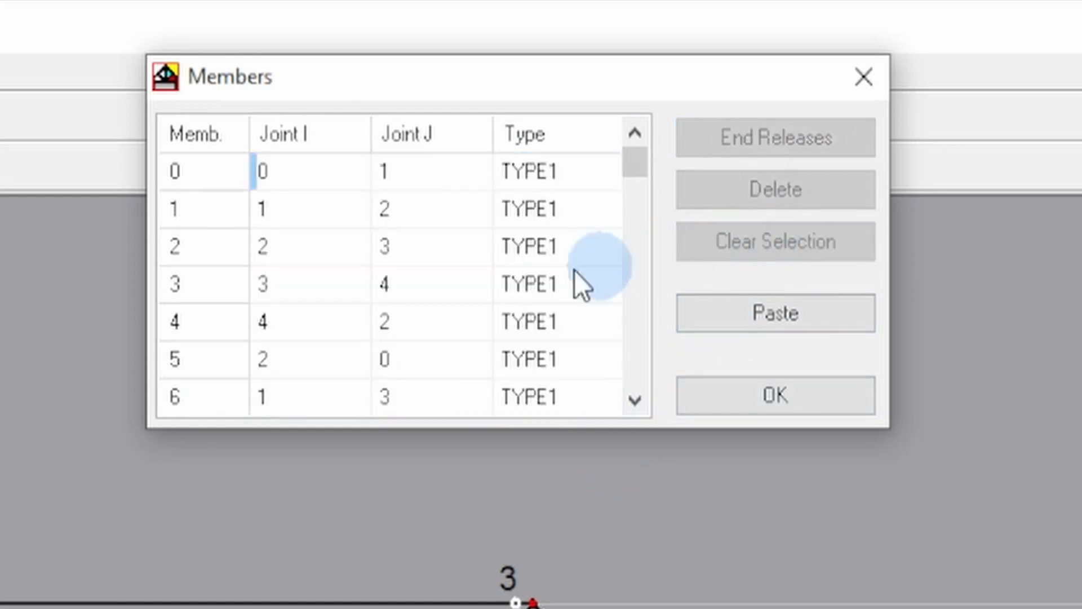
pyautogui.click(200, 173)
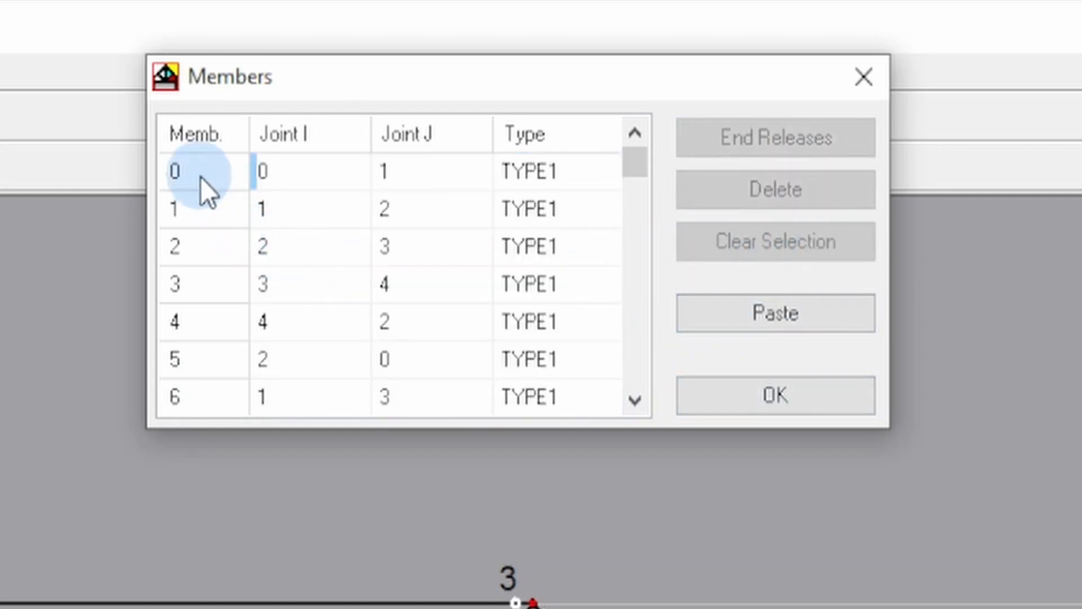
pyautogui.keyDown('ctrl'); pyautogui.click(190, 244); pyautogui.keyUp('ctrl')
pyautogui.click(767, 138)
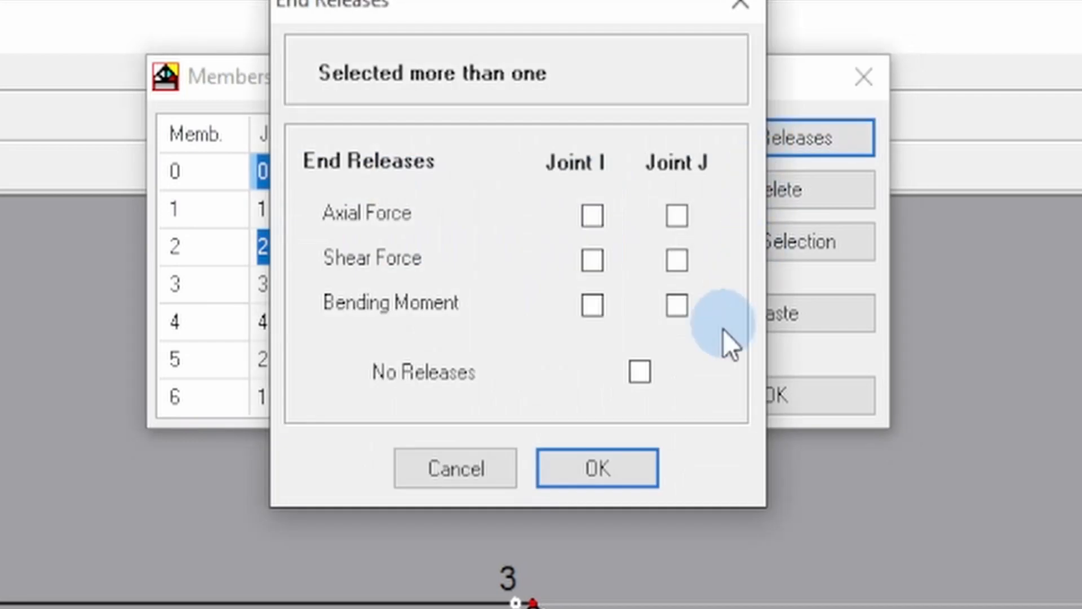
pyautogui.click(640, 372)
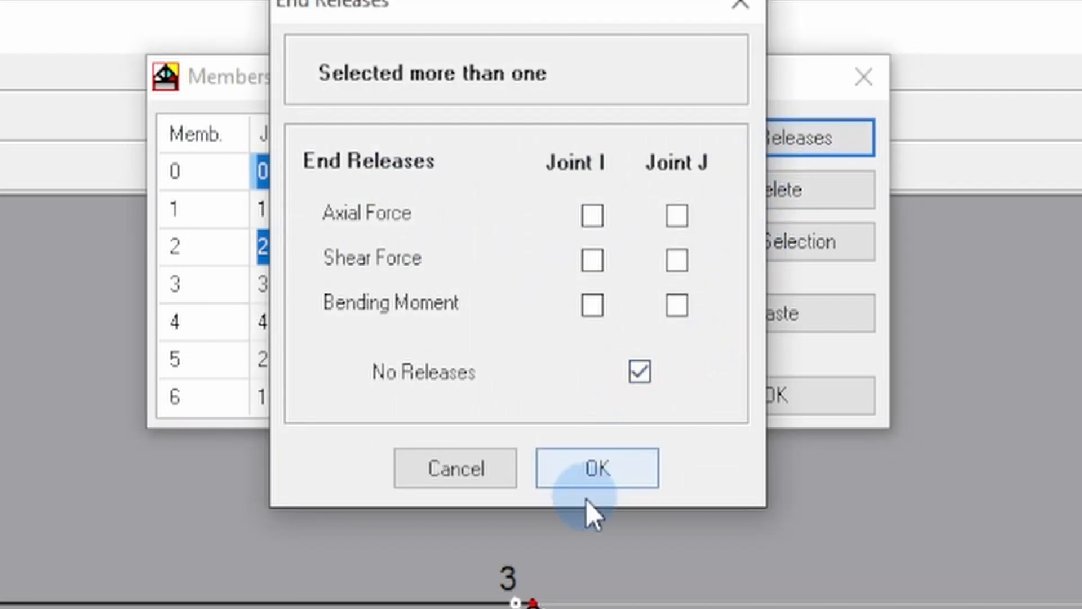
pyautogui.click(598, 469)
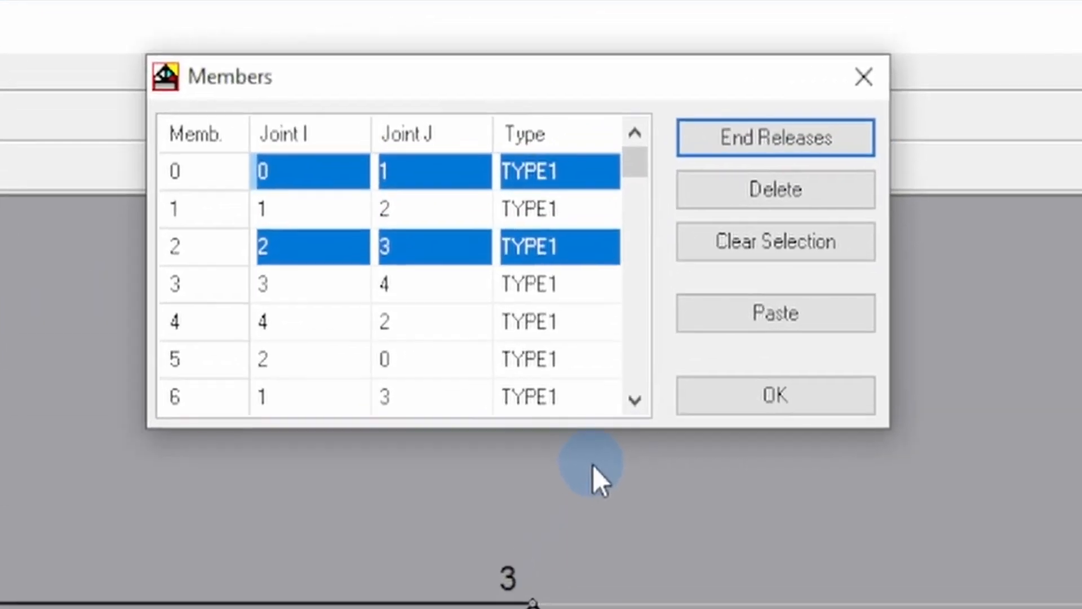
# Remove the bending moment release at joint 4 of member 4 and close the member list.
pyautogui.click(706, 237)
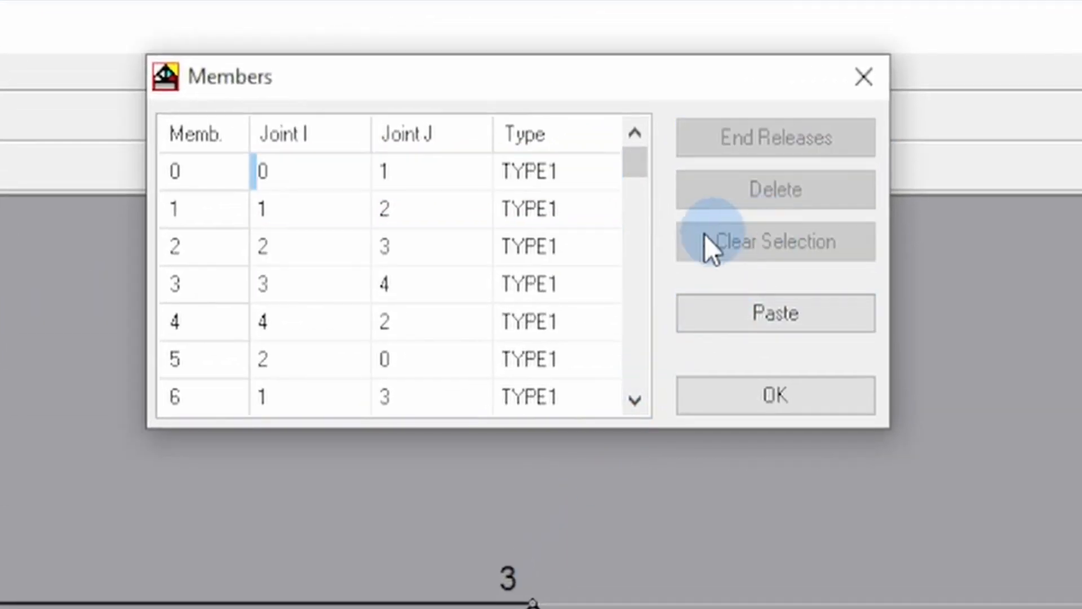
pyautogui.click(185, 319)
pyautogui.click(752, 133)
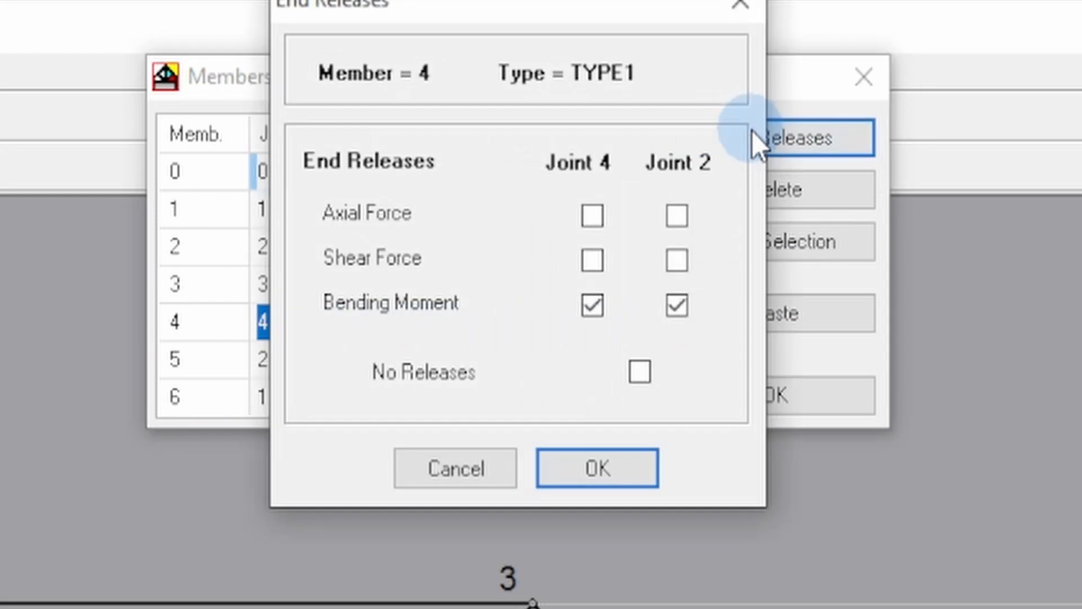
pyautogui.click(591, 307)
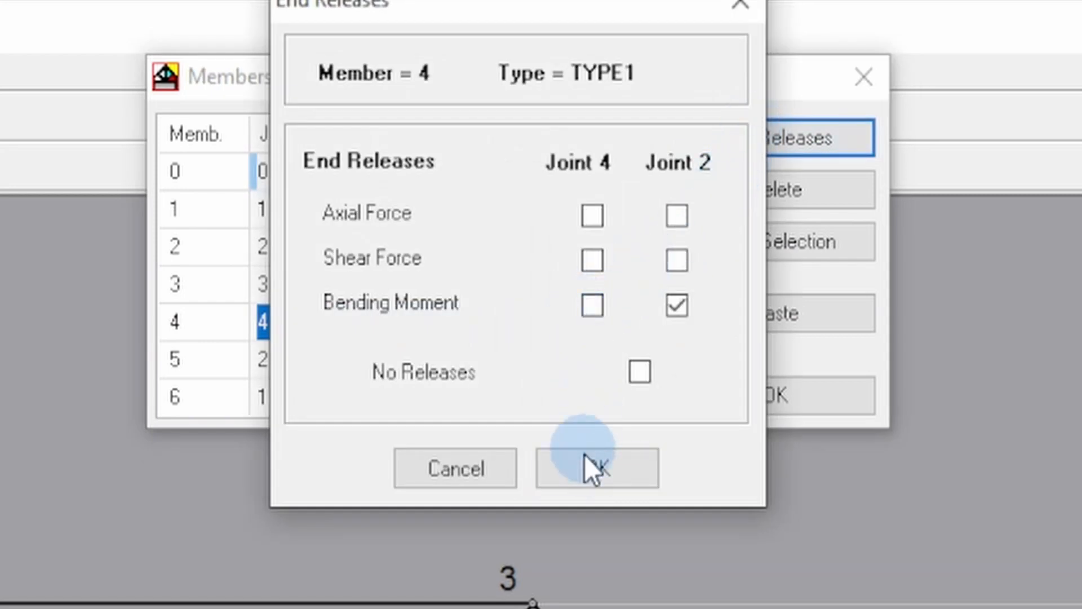
pyautogui.click(586, 470)
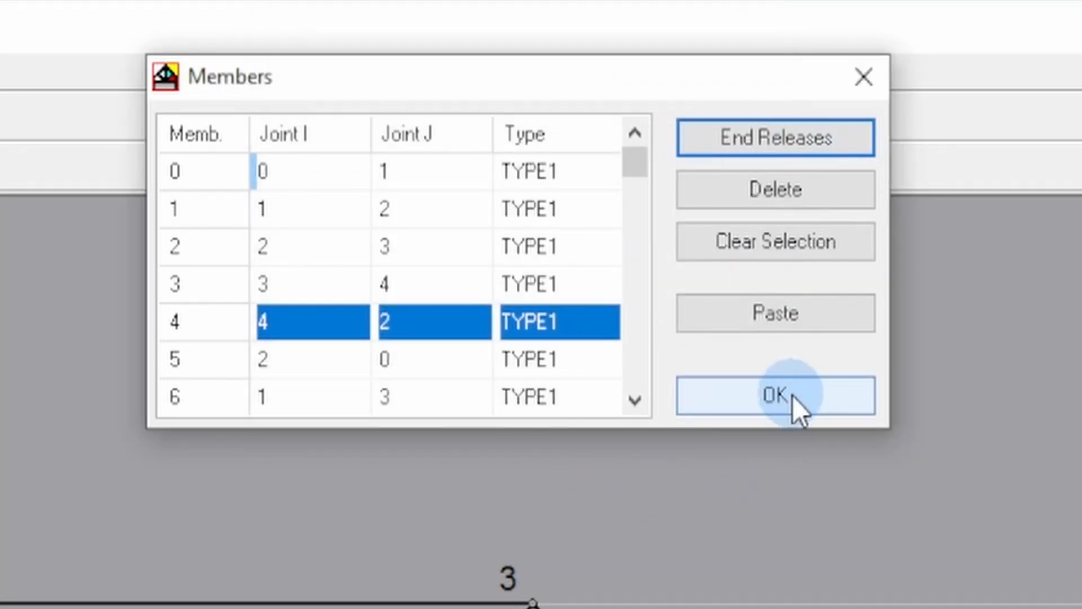
pyautogui.click(792, 396)
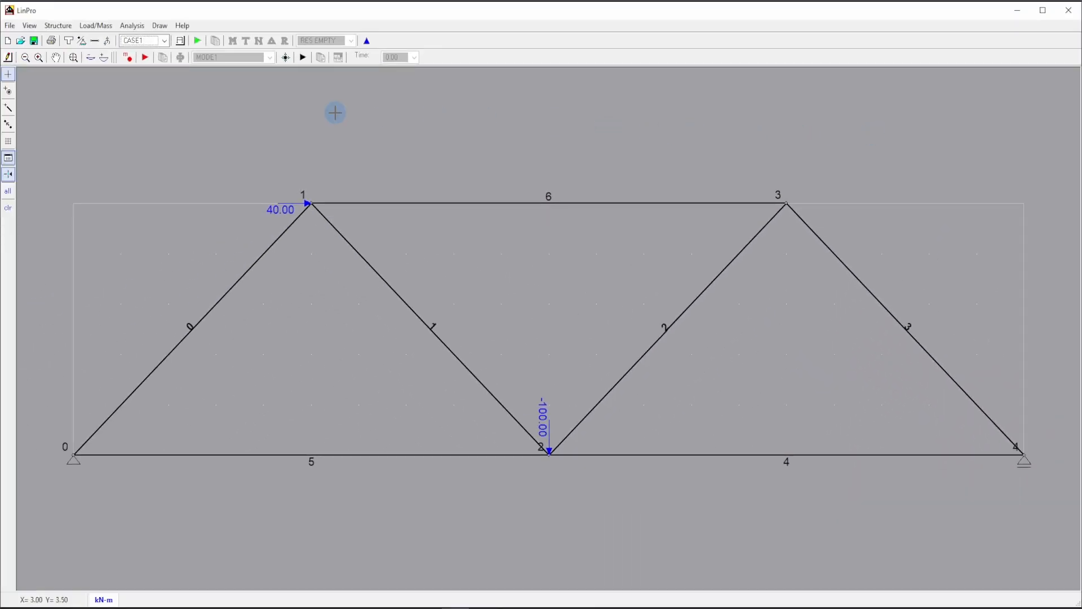
# Run the static analysis again and review the bending moment, shear force, axial force and reaction diagrams for CASE1.
pyautogui.click(197, 41)
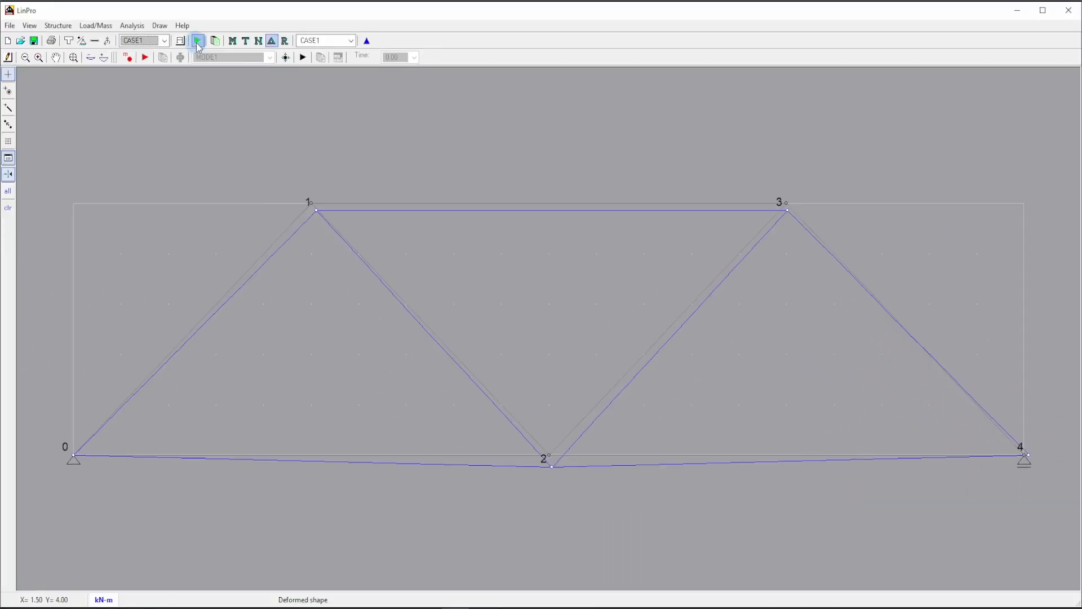
pyautogui.click(233, 41)
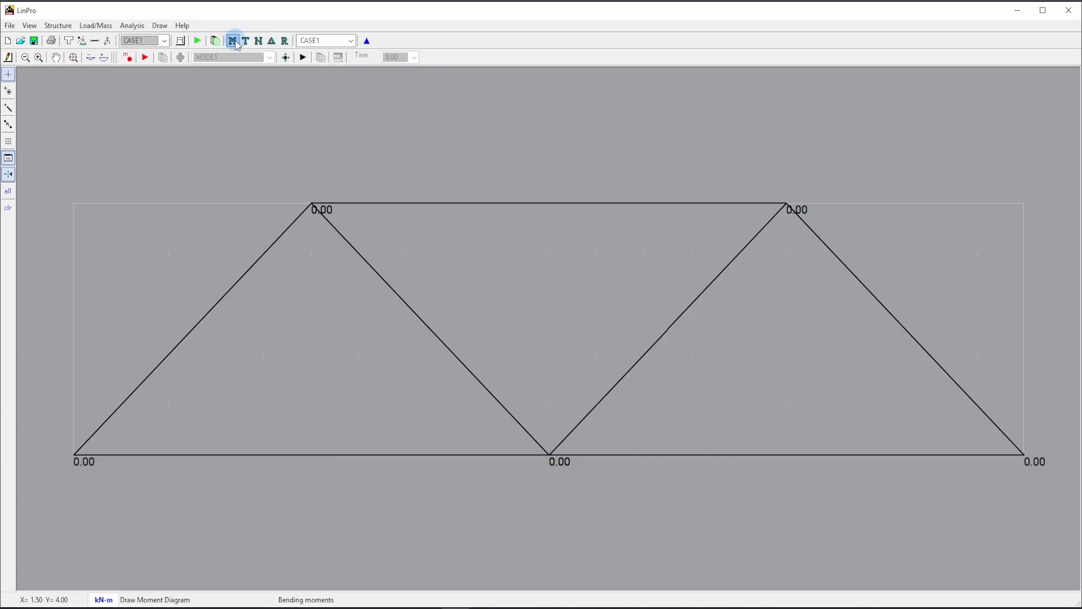
pyautogui.click(247, 42)
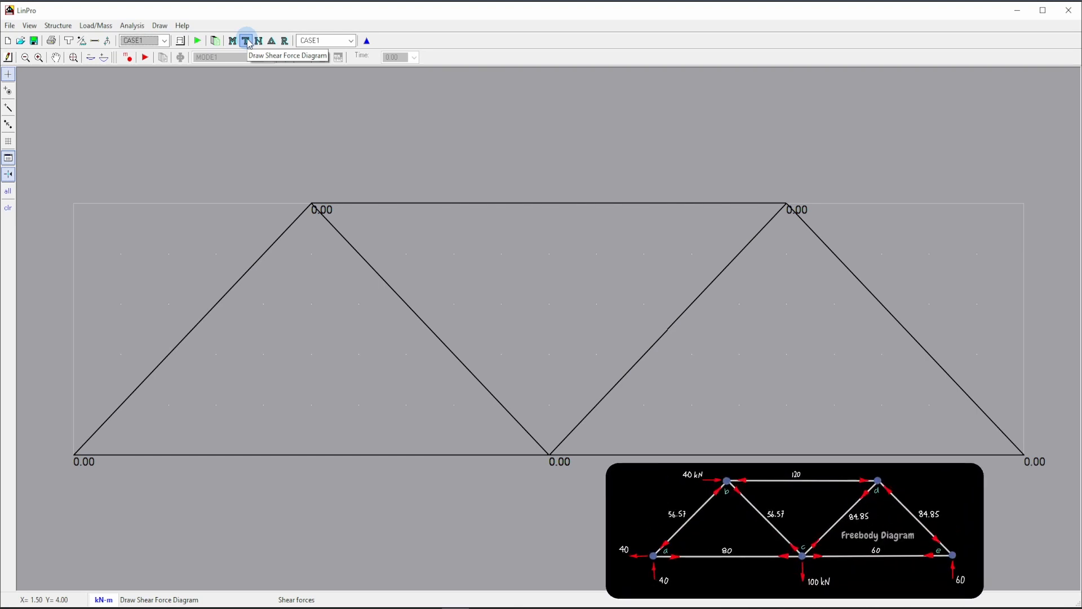
pyautogui.click(260, 41)
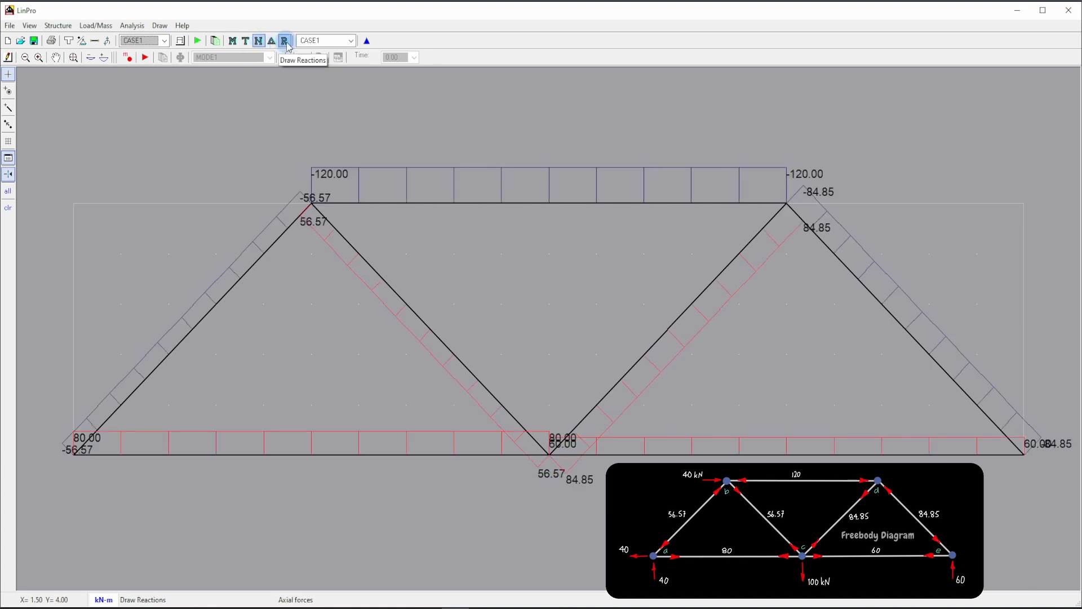
pyautogui.click(286, 44)
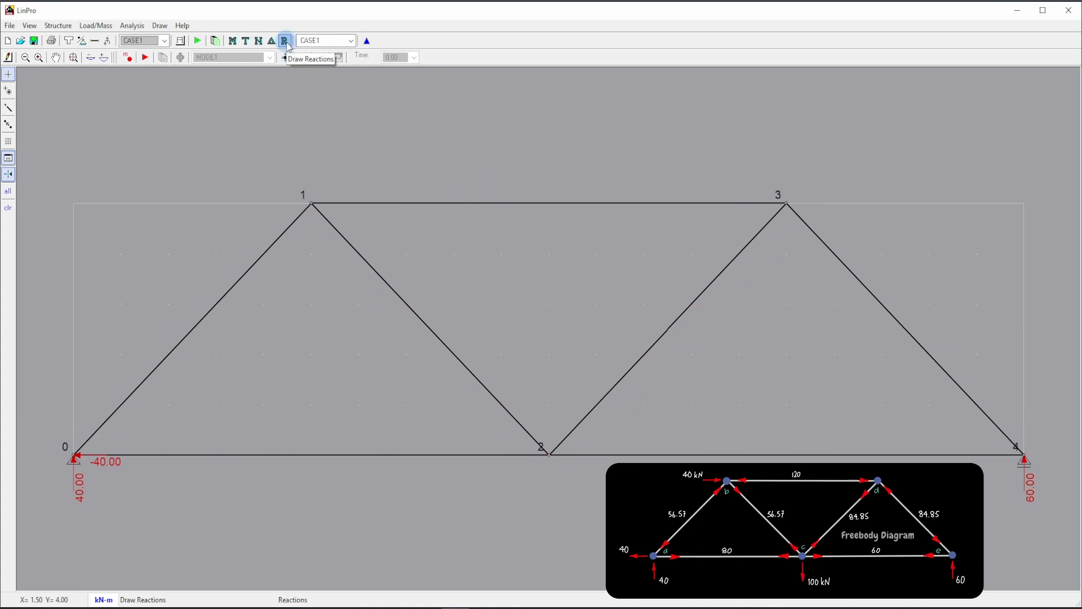